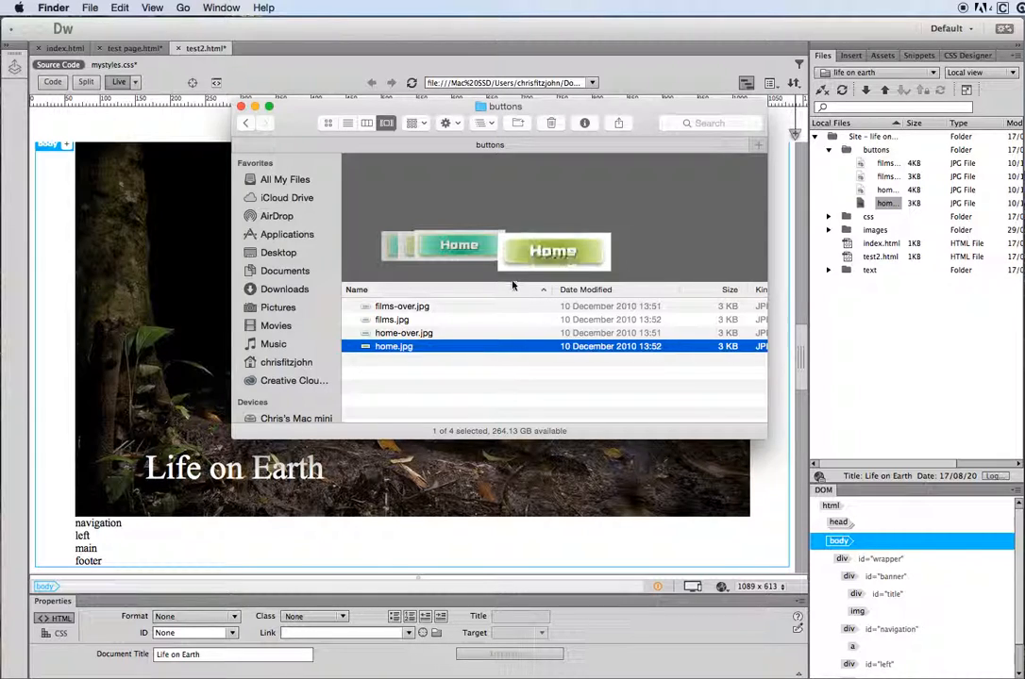
Preview the normal and rollover Home button images, home.jpg and home-over.jpg, in the buttons folder.
key(space)
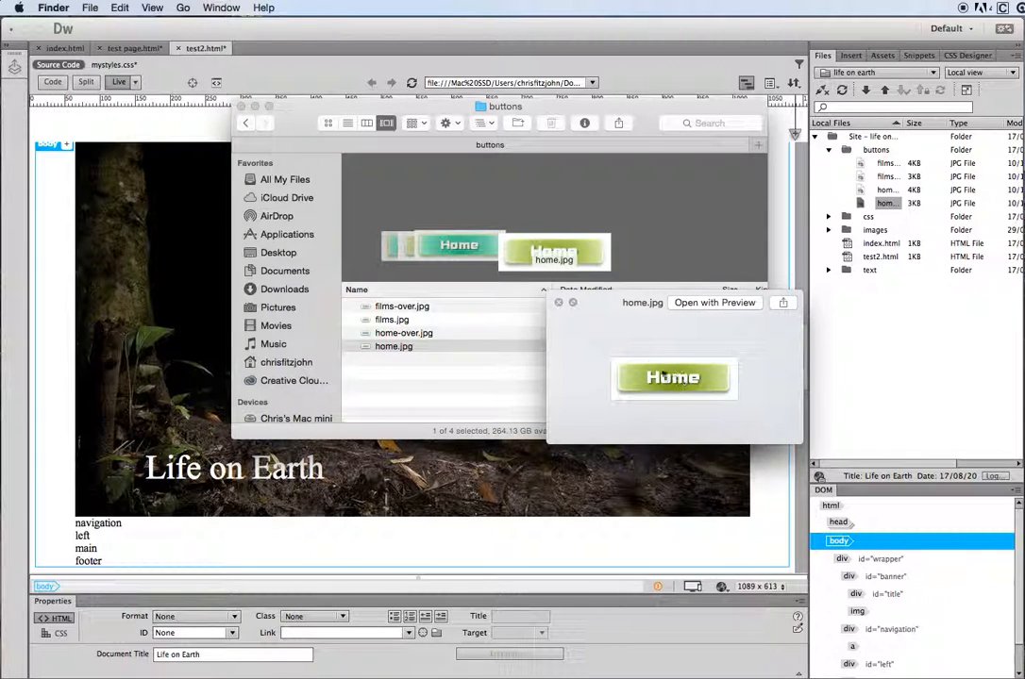
click(476, 252)
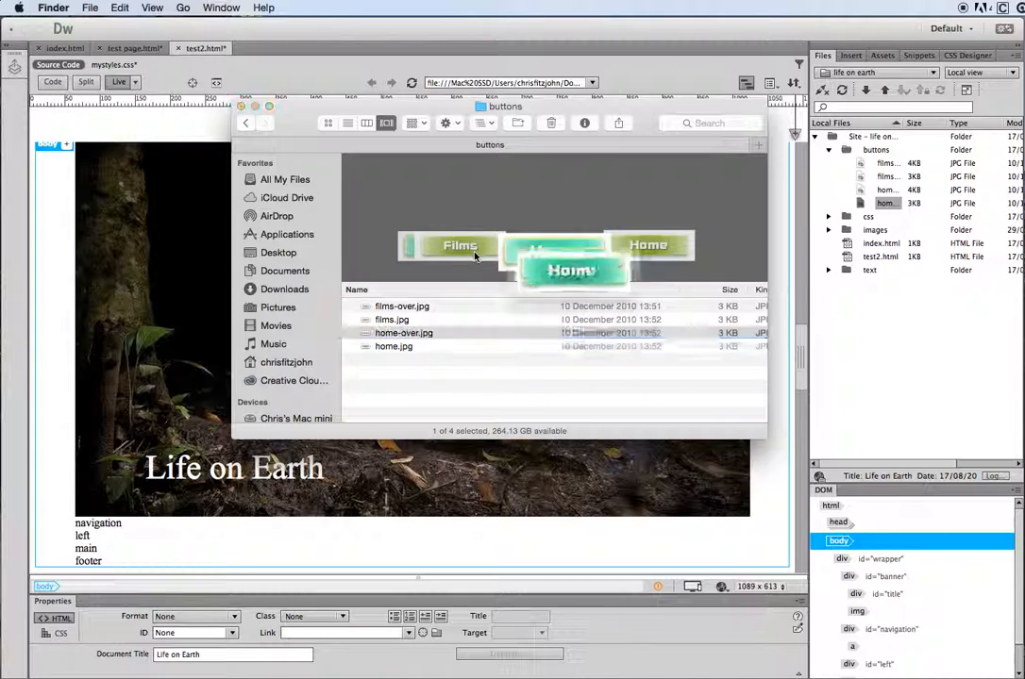
click(661, 246)
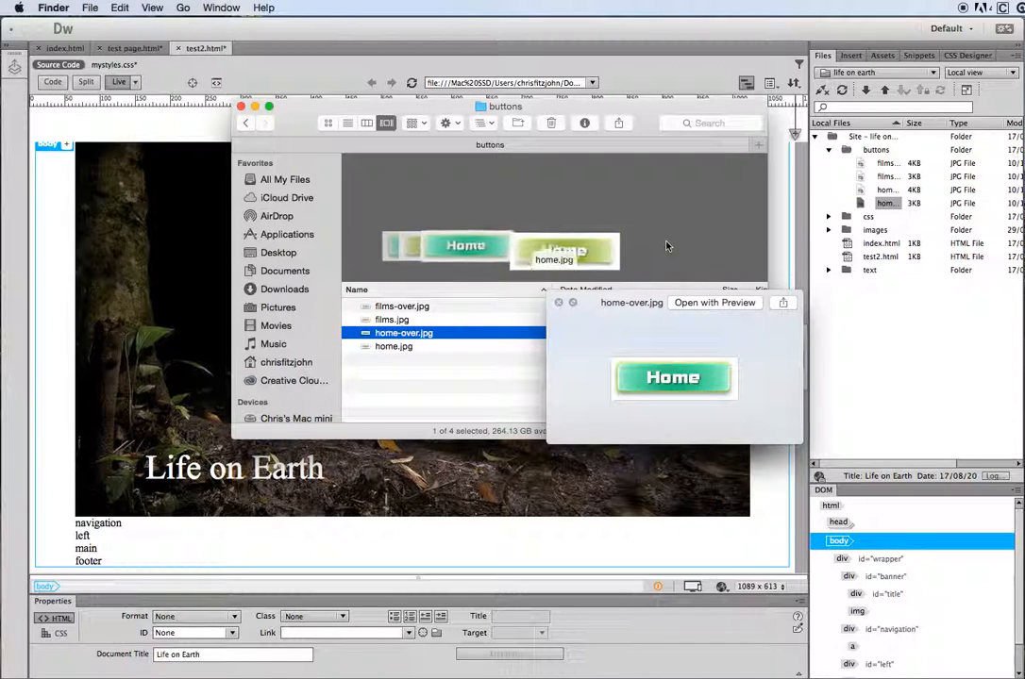
key(Up)
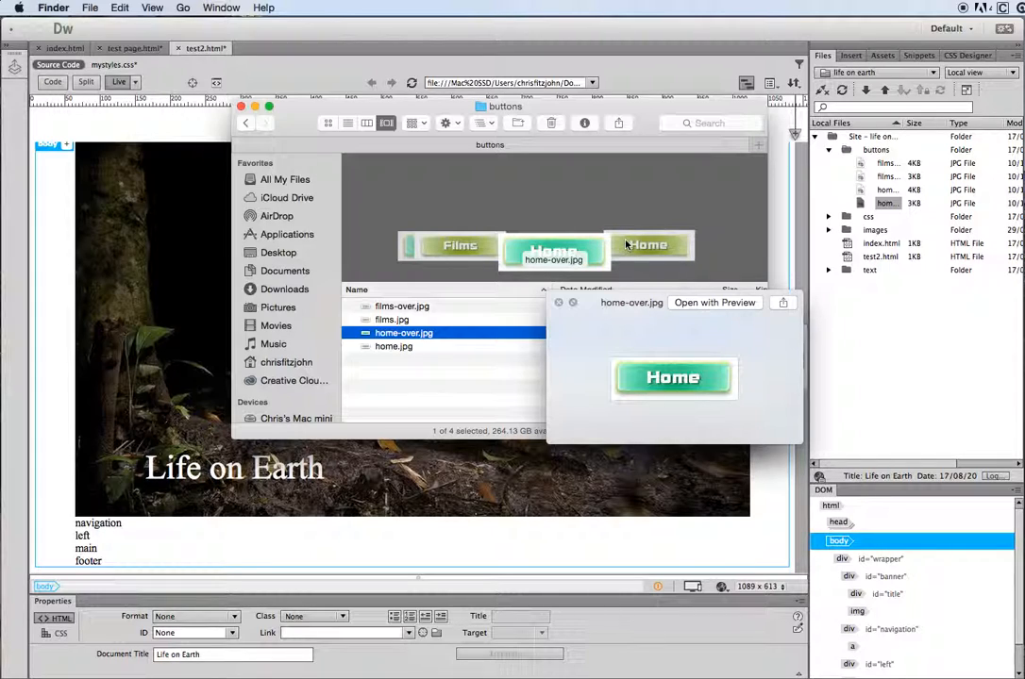
click(667, 255)
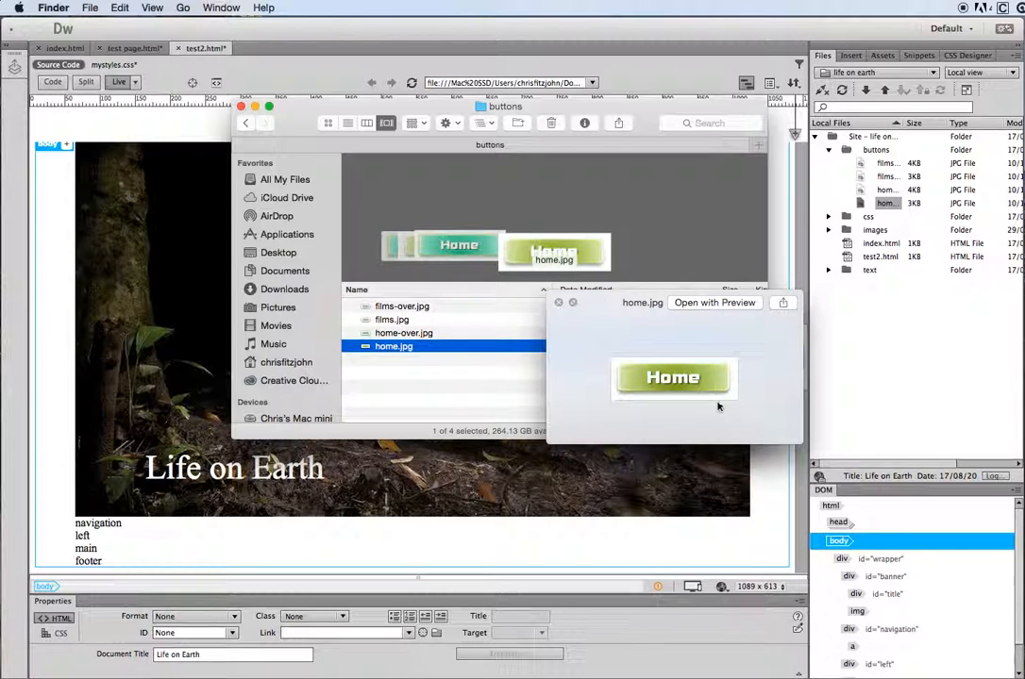
click(463, 250)
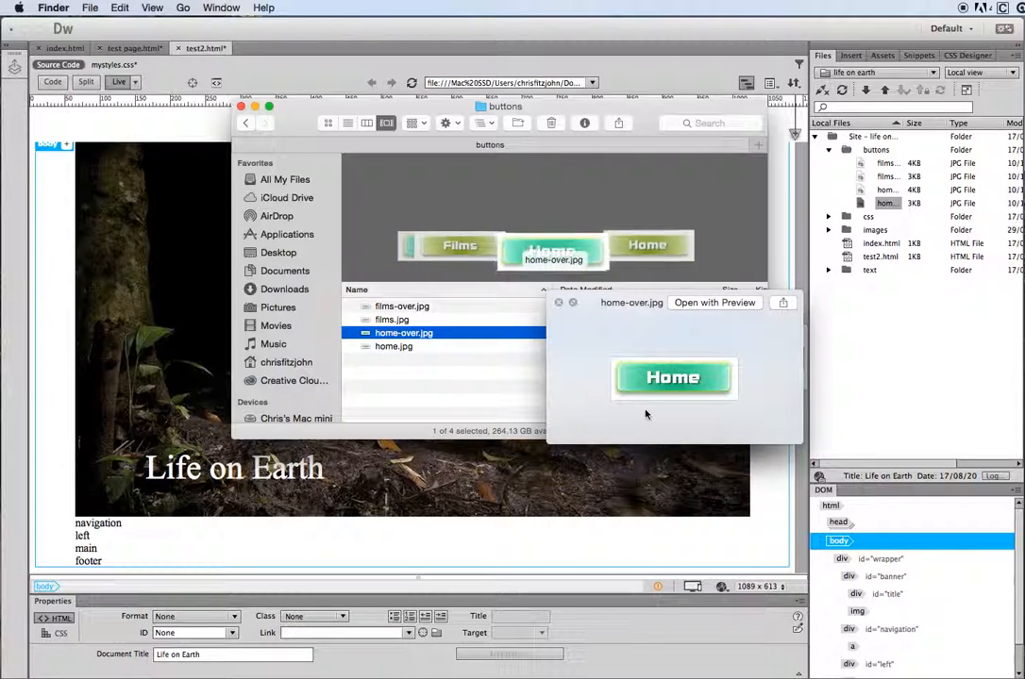
key(Down)
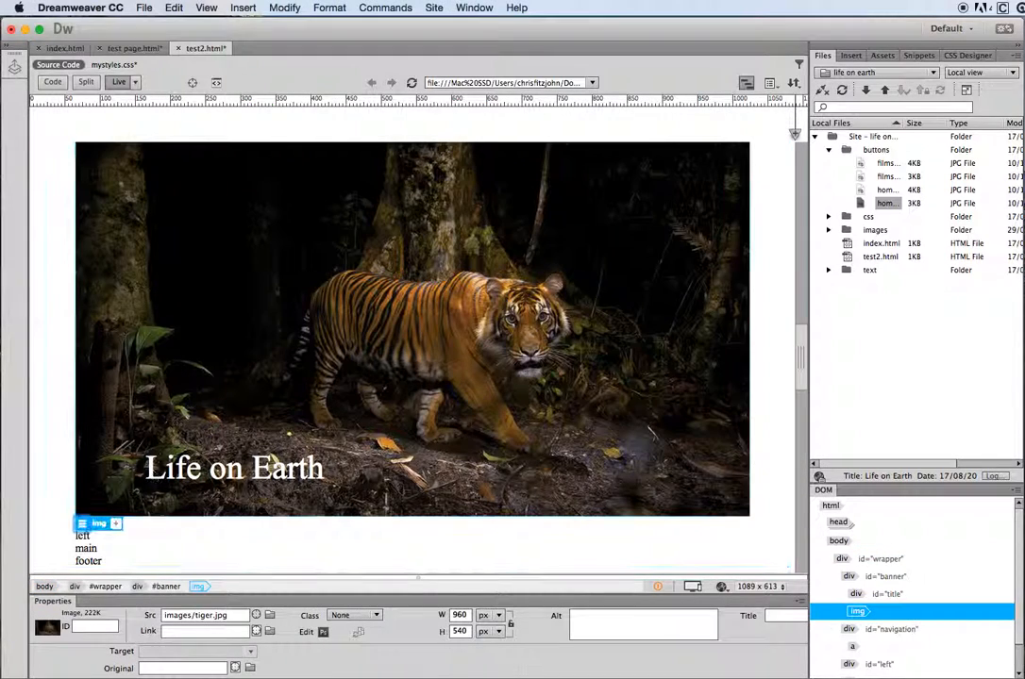
Switch to Dreamweaver and try to insert home.jpg into the page's navigation div in Live view.
click(132, 315)
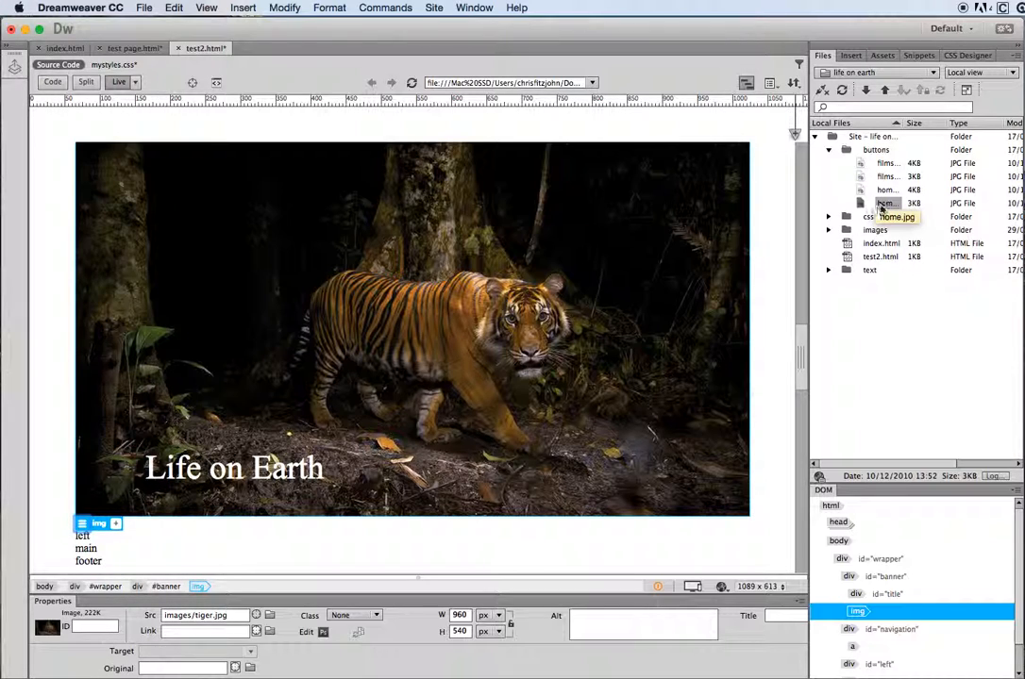
drag(860, 205, 136, 530)
click(672, 528)
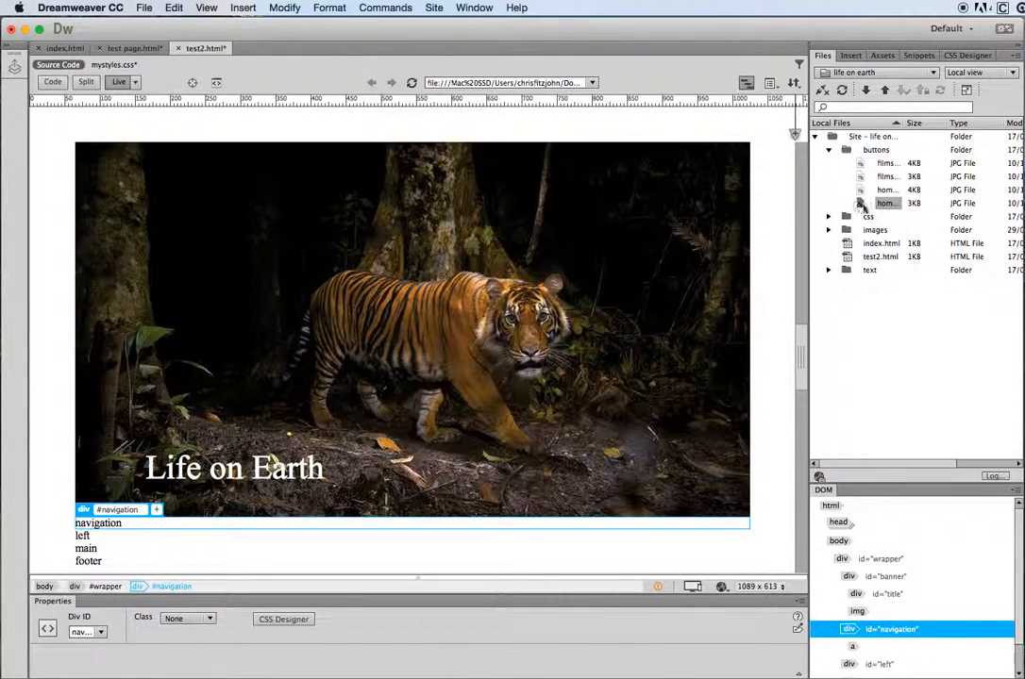
drag(886, 163, 189, 407)
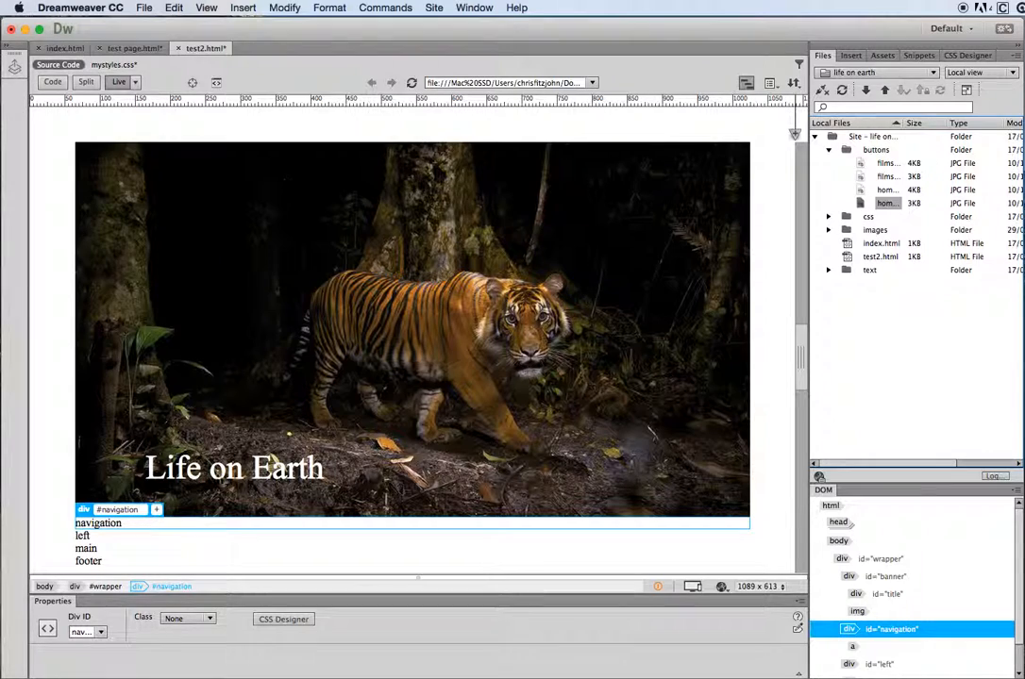
Switch the page to Design view and insert home.jpg from the buttons folder into the navigation div.
click(117, 83)
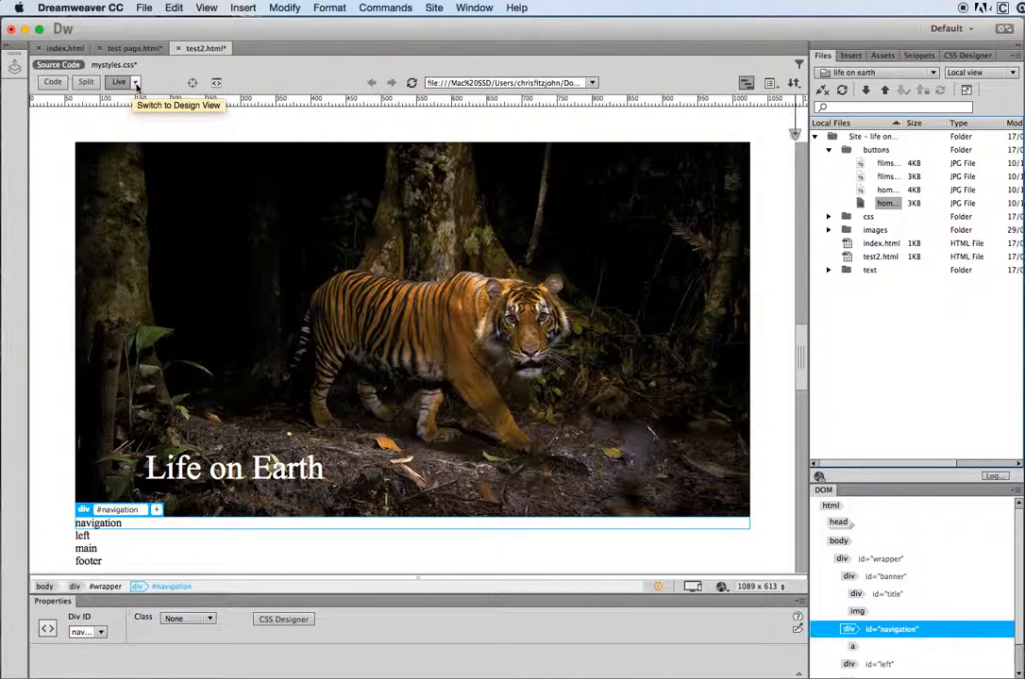
click(136, 83)
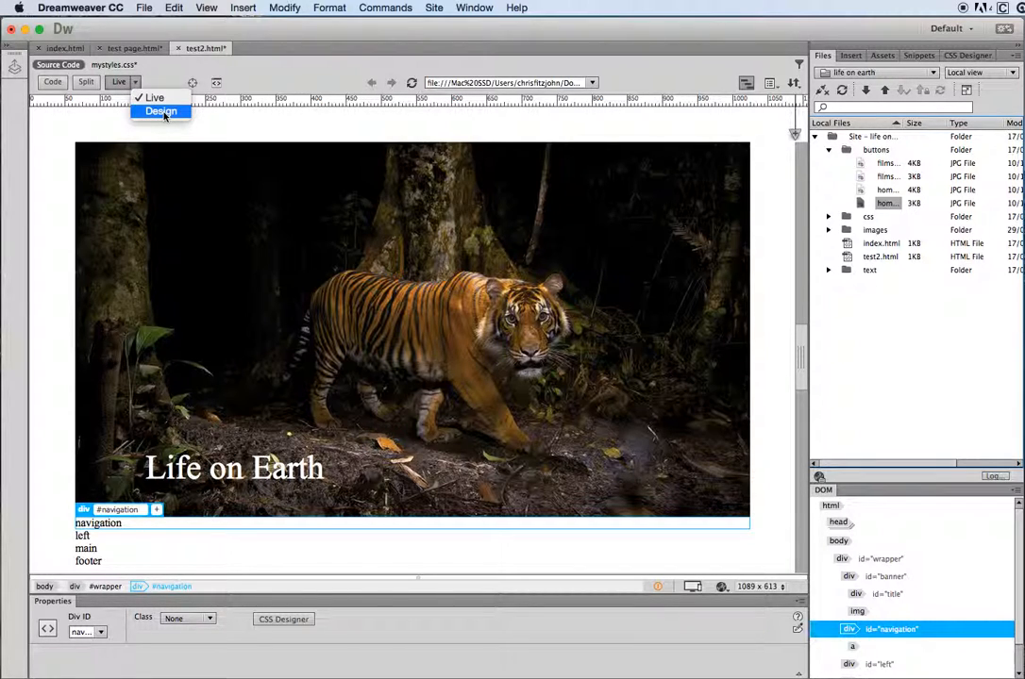
click(163, 112)
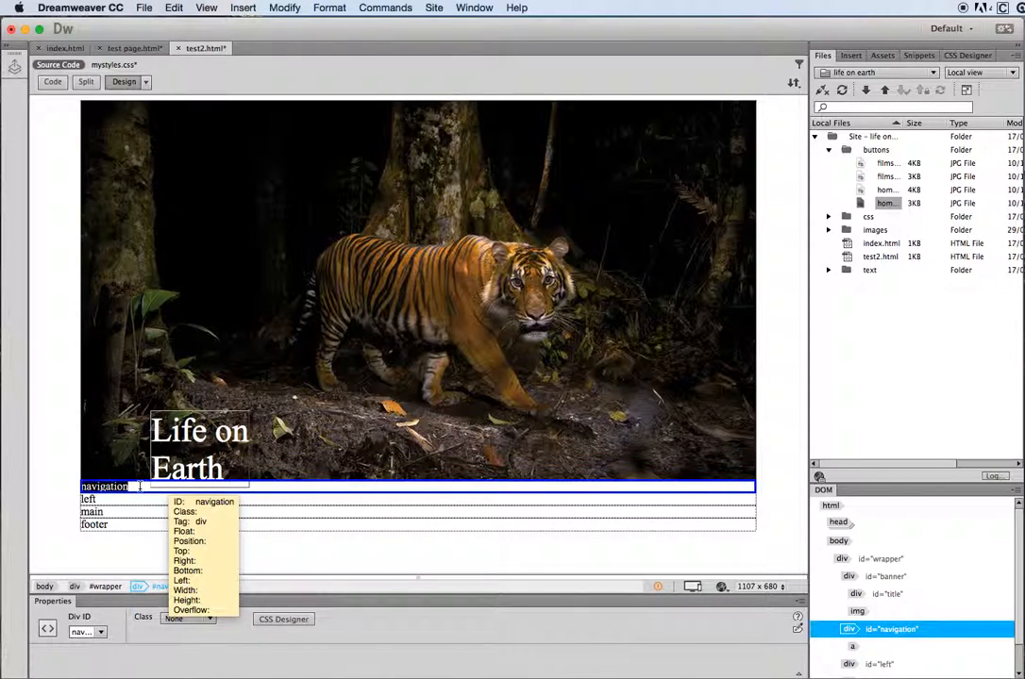
click(284, 488)
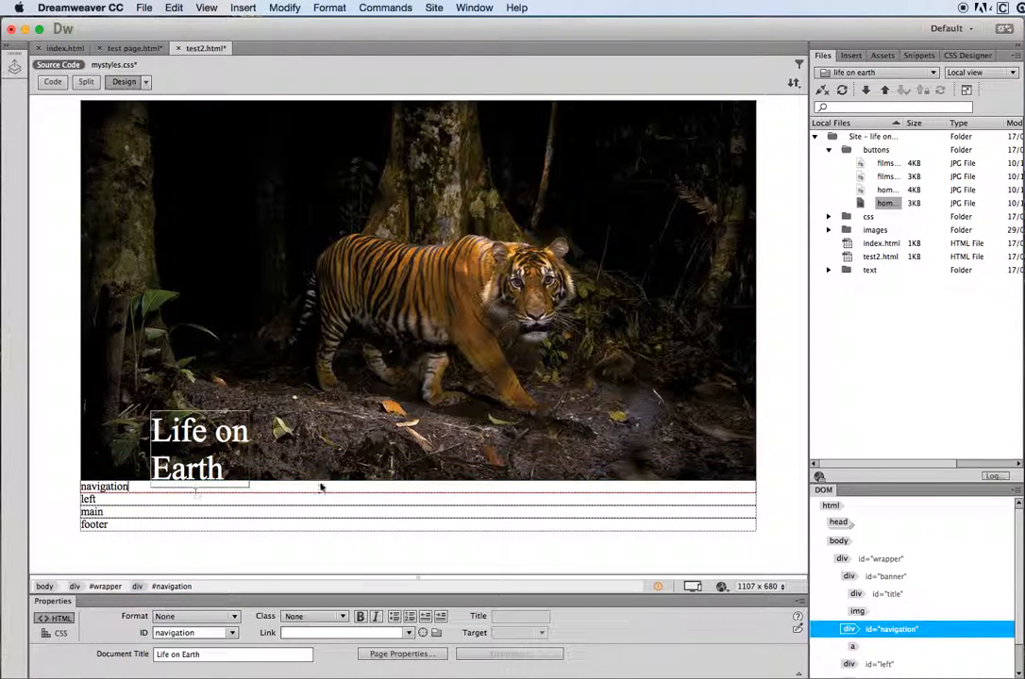
drag(860, 204, 135, 493)
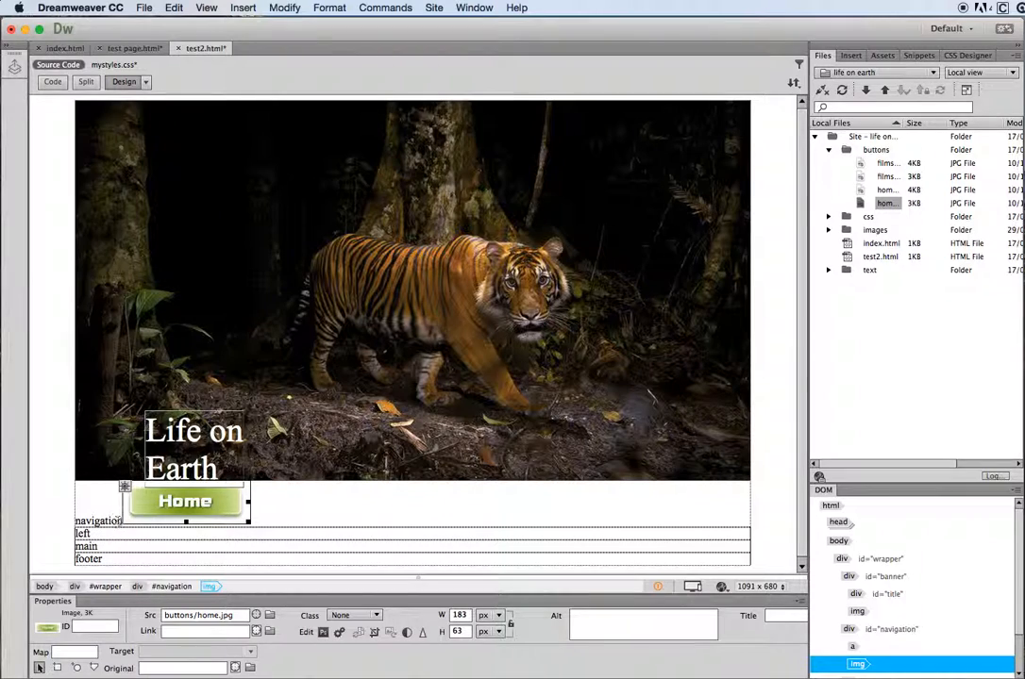
Delete the placeholder word "navigation" in front of the Home button image.
click(122, 520)
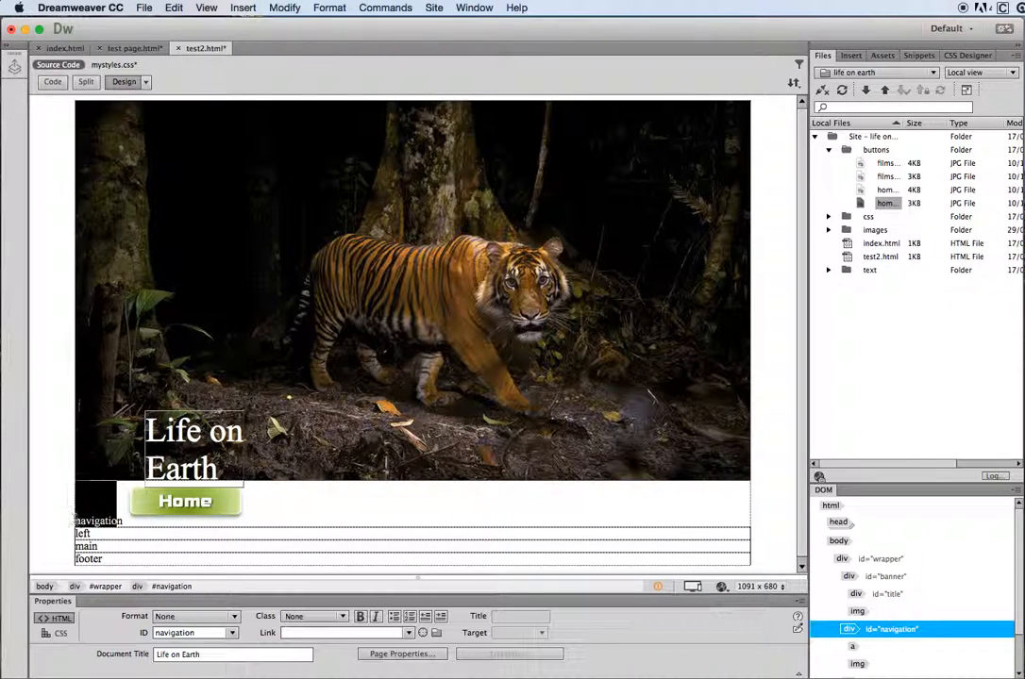
key(BackSpace)
key(BackSpace)
key(BackSpace)
key(BackSpace)
key(BackSpace)
key(BackSpace)
key(BackSpace)
key(BackSpace)
key(BackSpace)
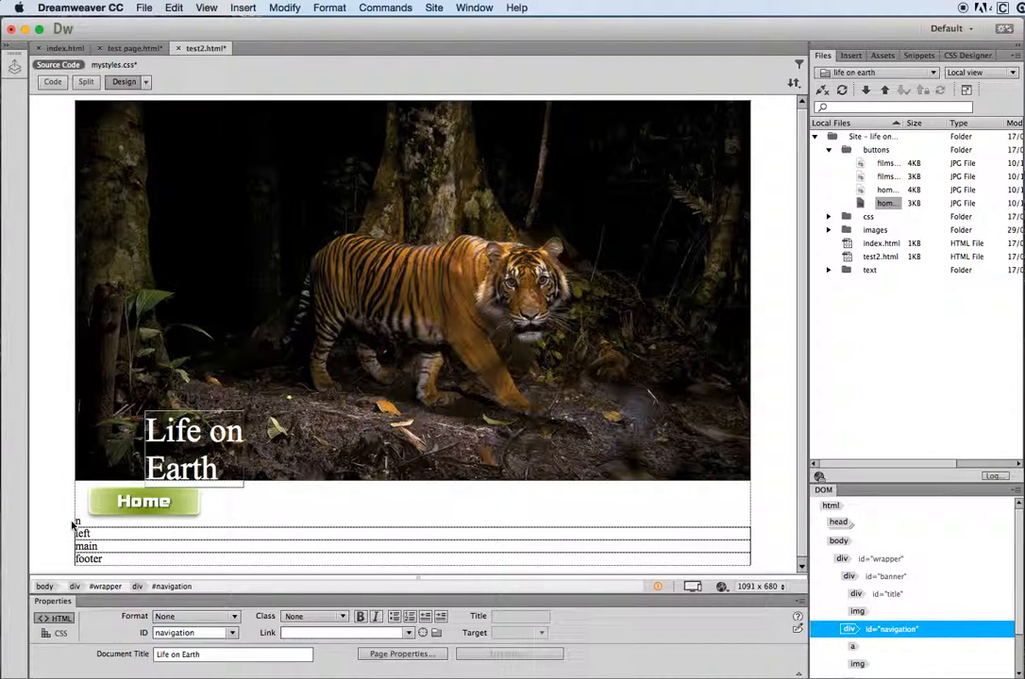
key(BackSpace)
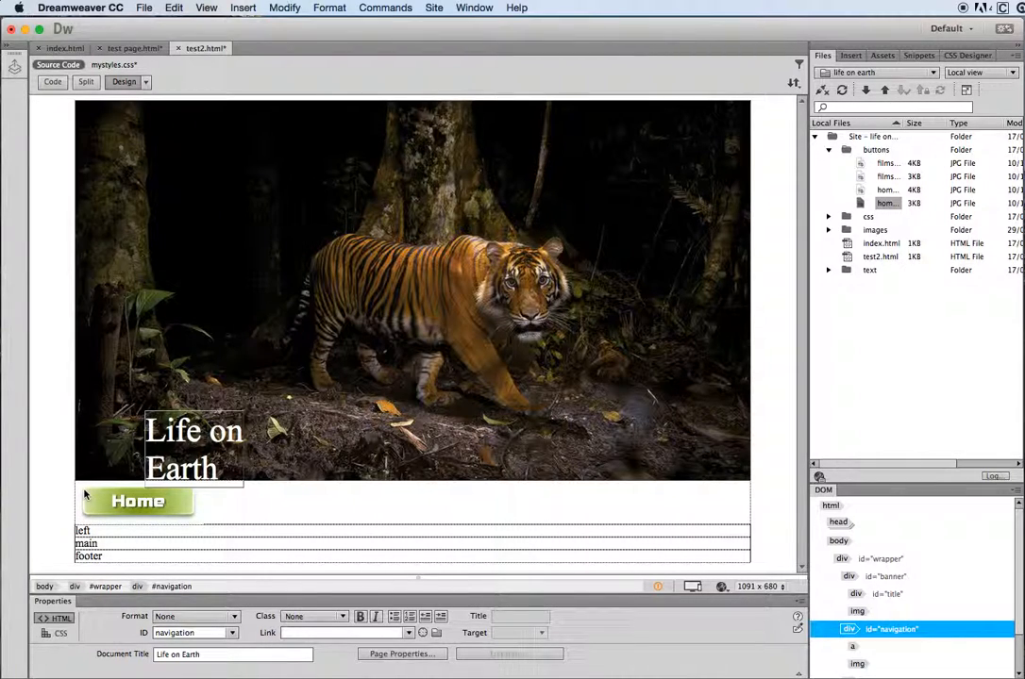
Link the Home button image to index.html.
click(161, 508)
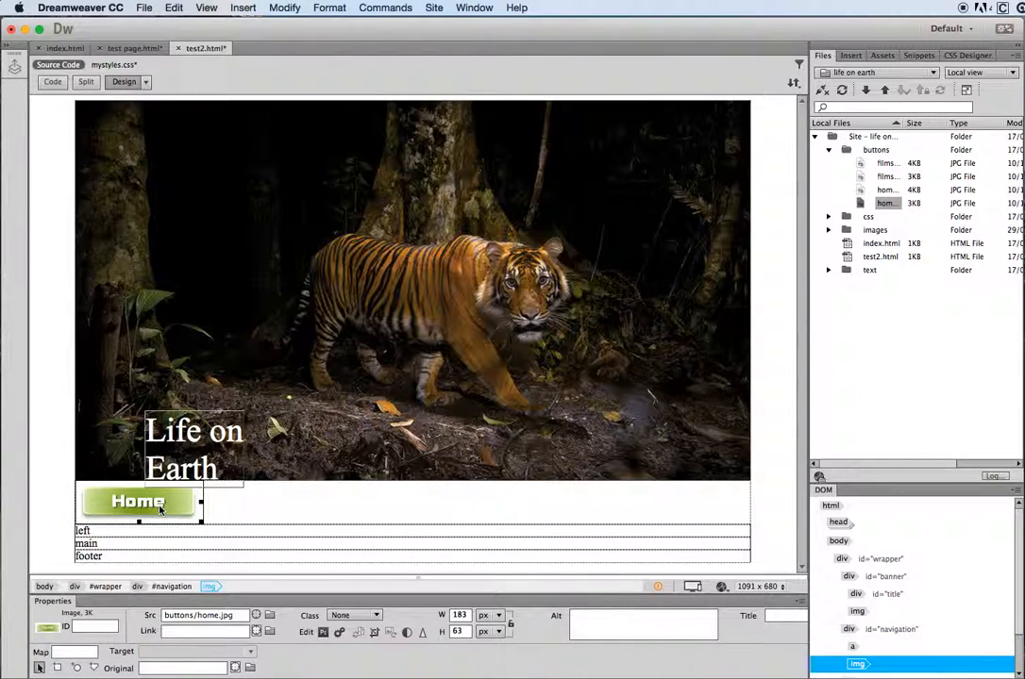
click(172, 631)
text(index.html)
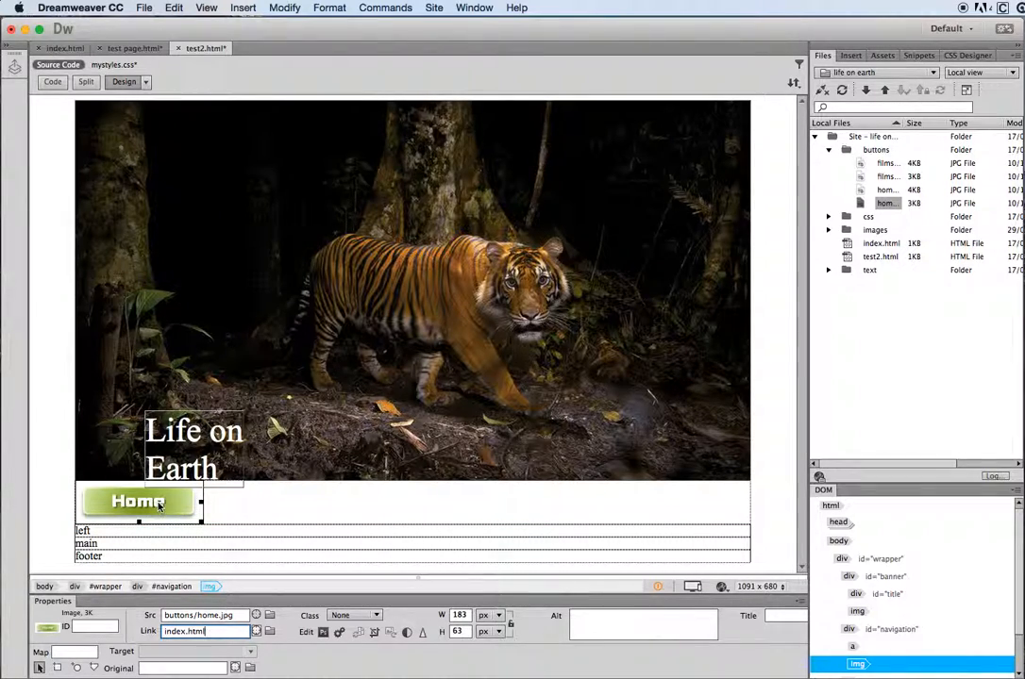
Add a Swap Image behavior to the Home button with buttons/home-over.jpg as the replacement source.
click(473, 8)
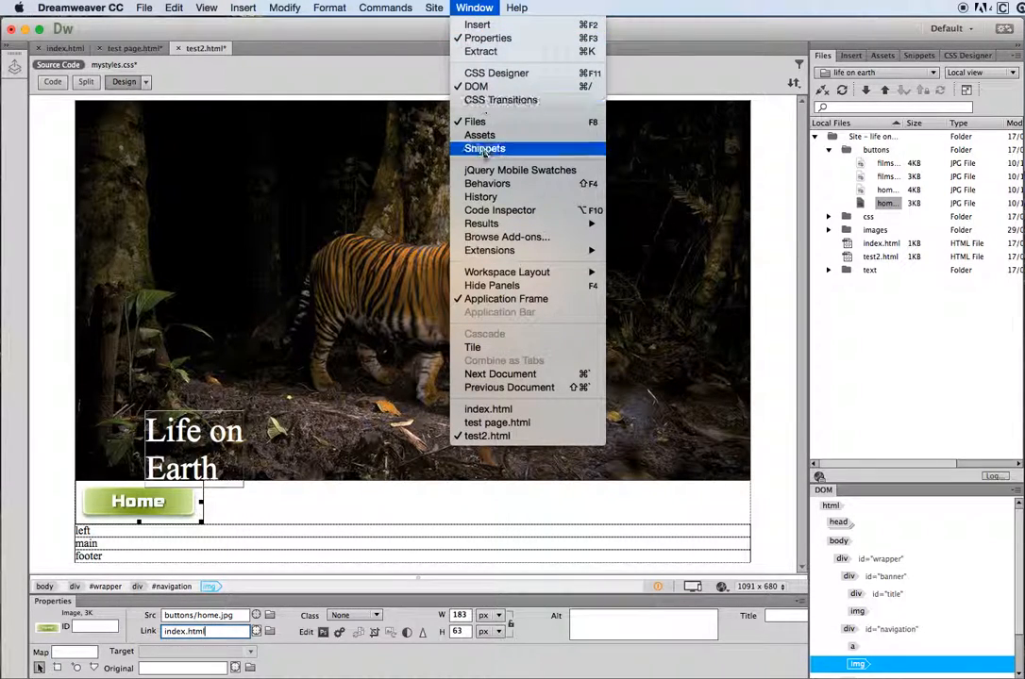
click(485, 185)
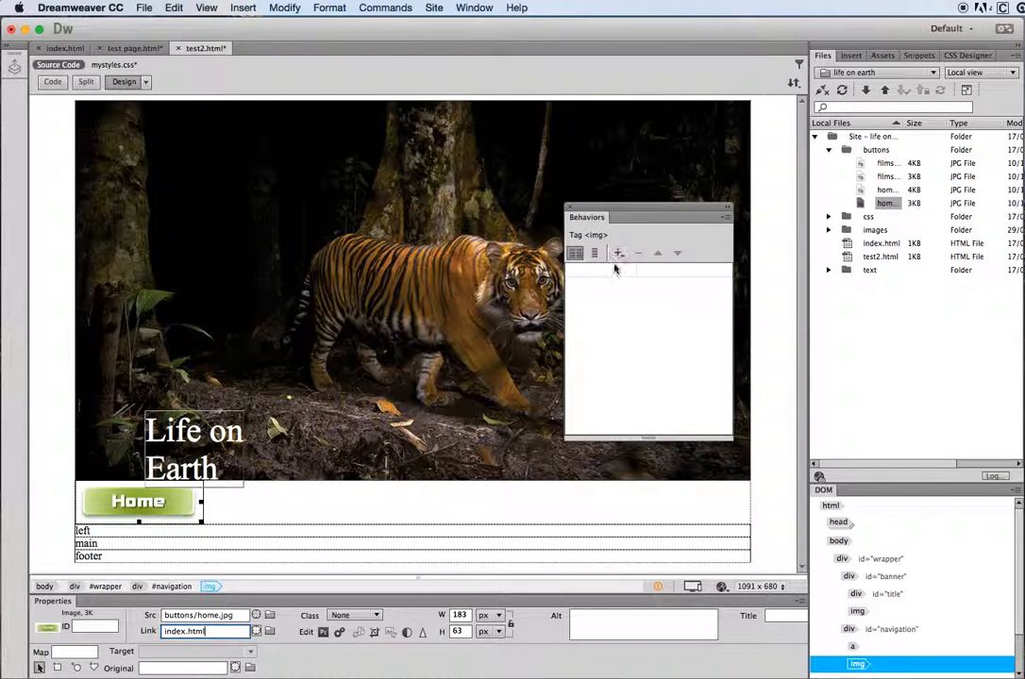
click(618, 253)
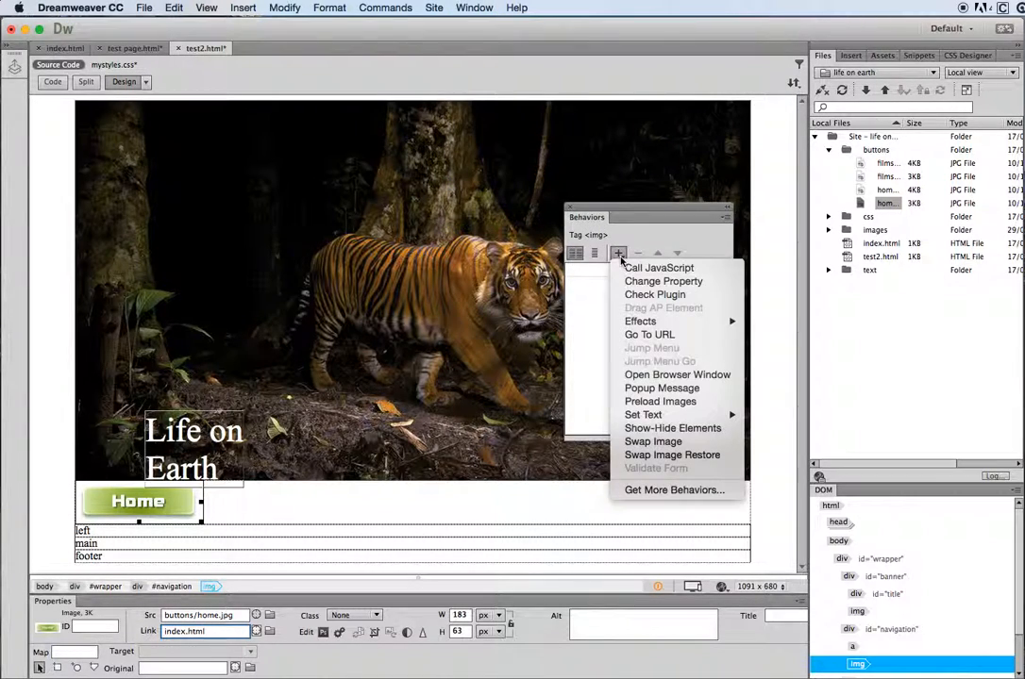
click(660, 445)
drag(638, 285, 524, 237)
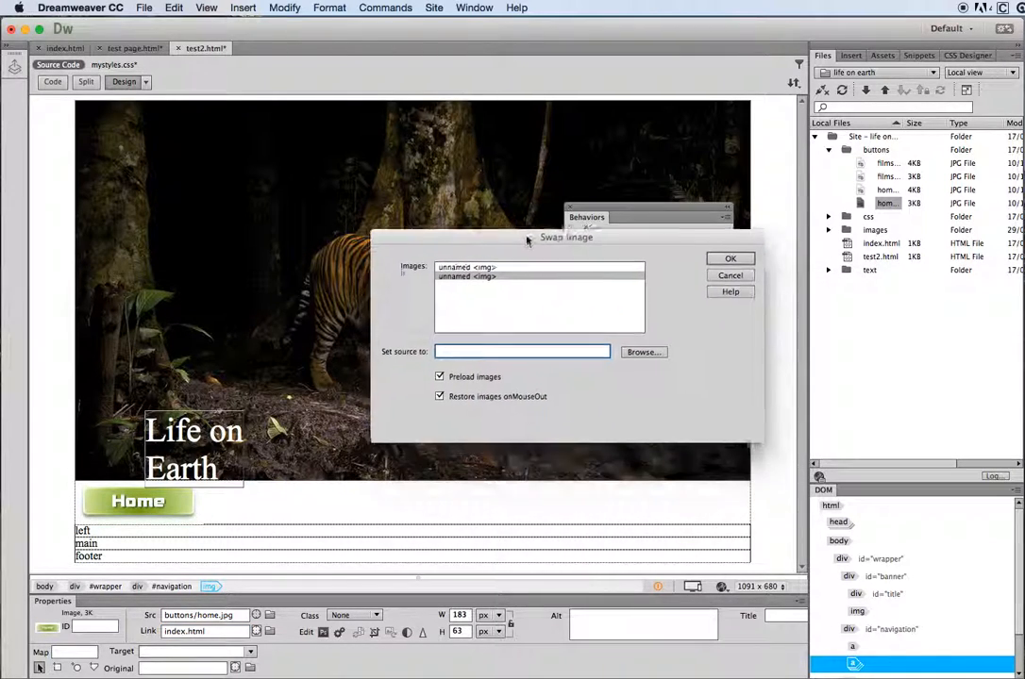
click(645, 349)
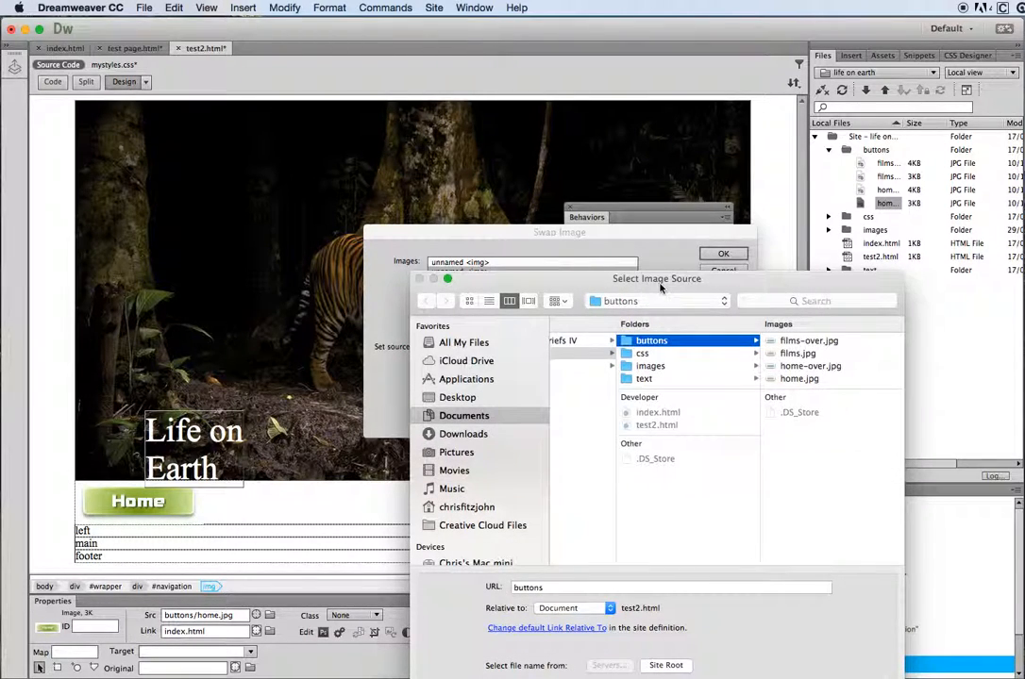
drag(659, 284, 553, 270)
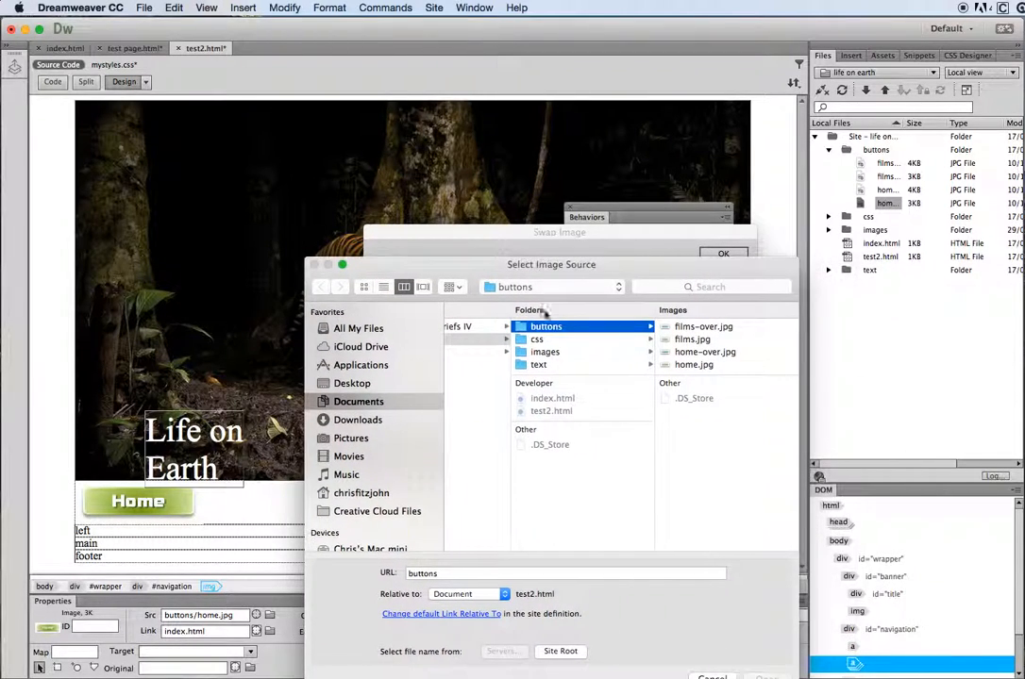
click(698, 352)
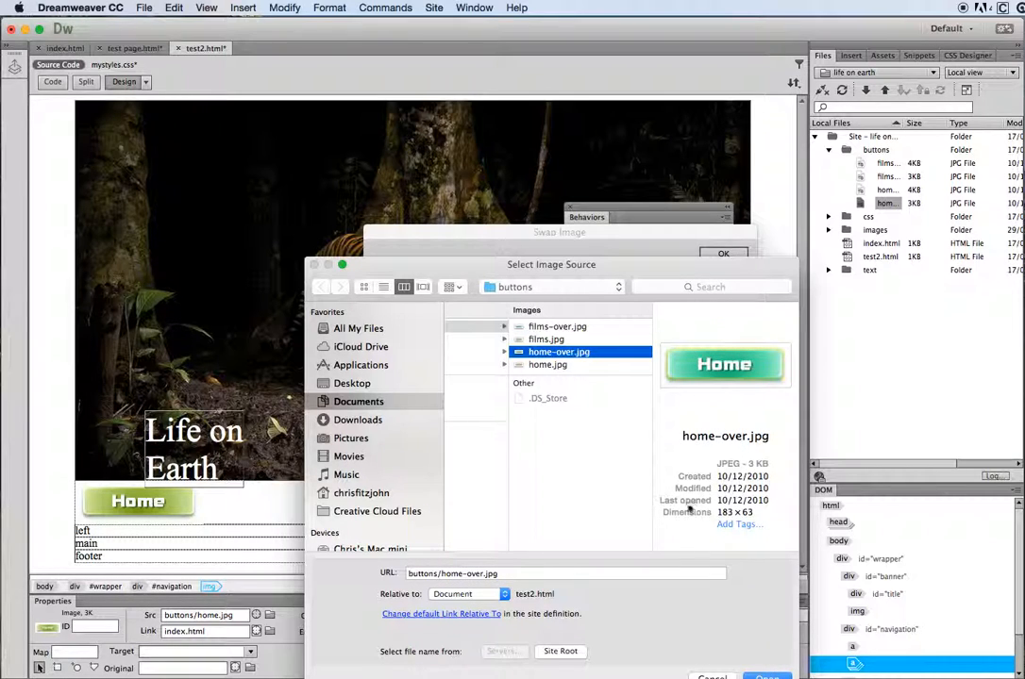
drag(636, 272, 594, 203)
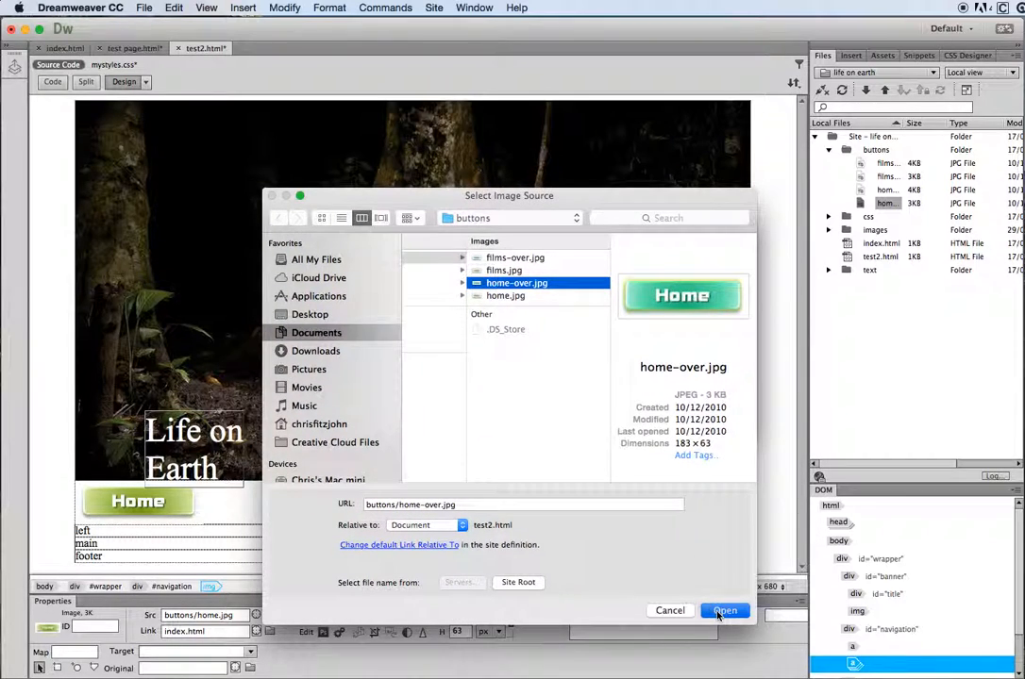
click(724, 612)
click(723, 256)
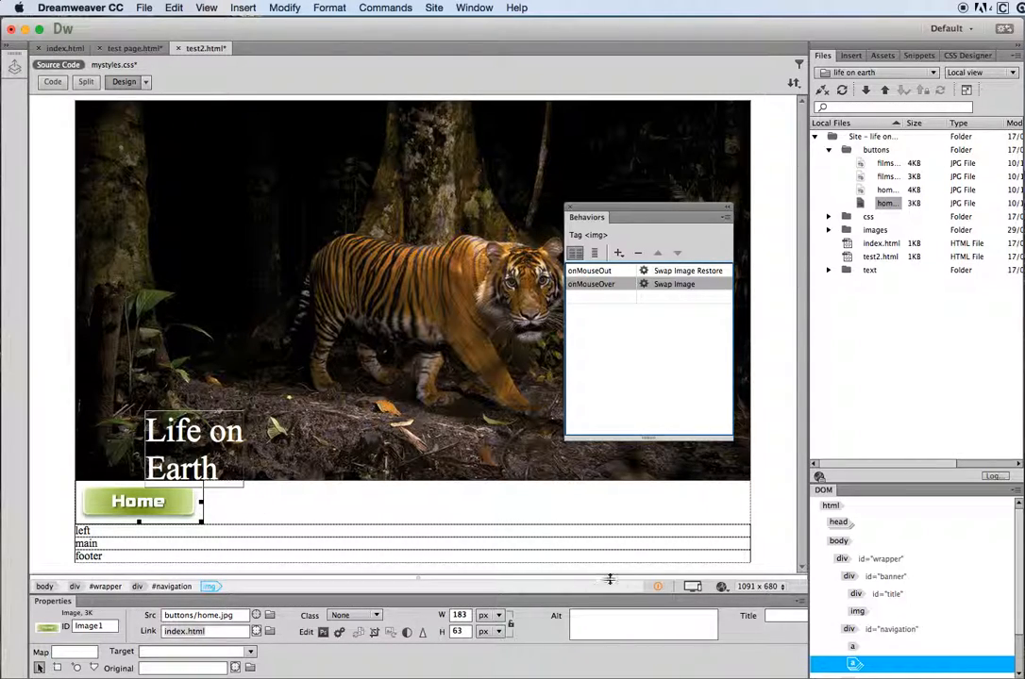
Preview test2.html in Safari, saving the page and mystyles.css, and close the preview window.
click(721, 586)
click(739, 589)
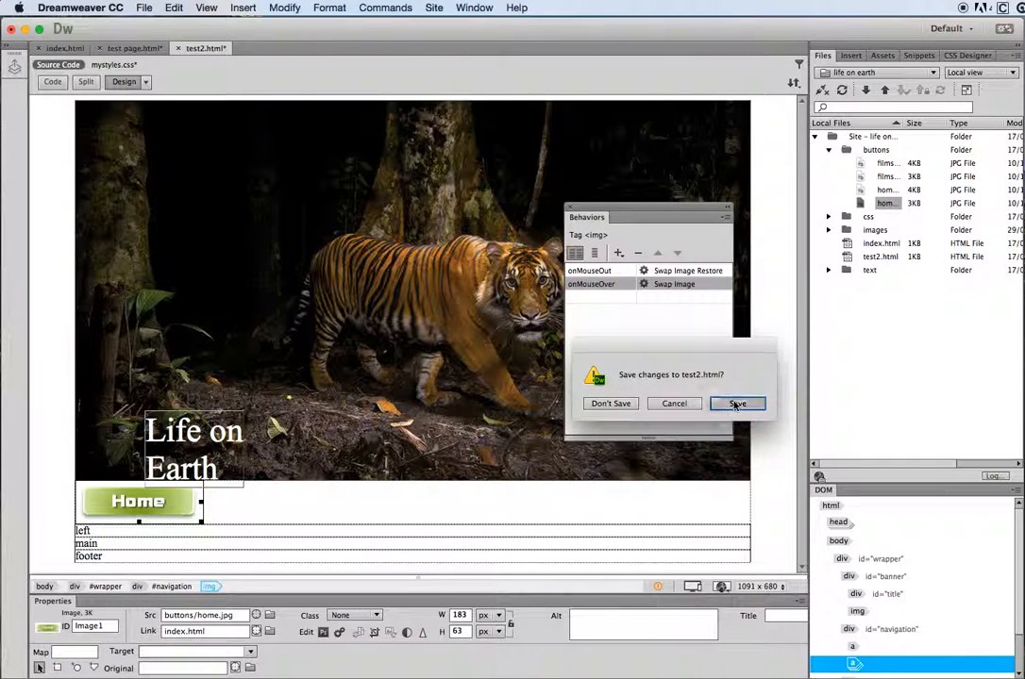
click(736, 403)
click(809, 404)
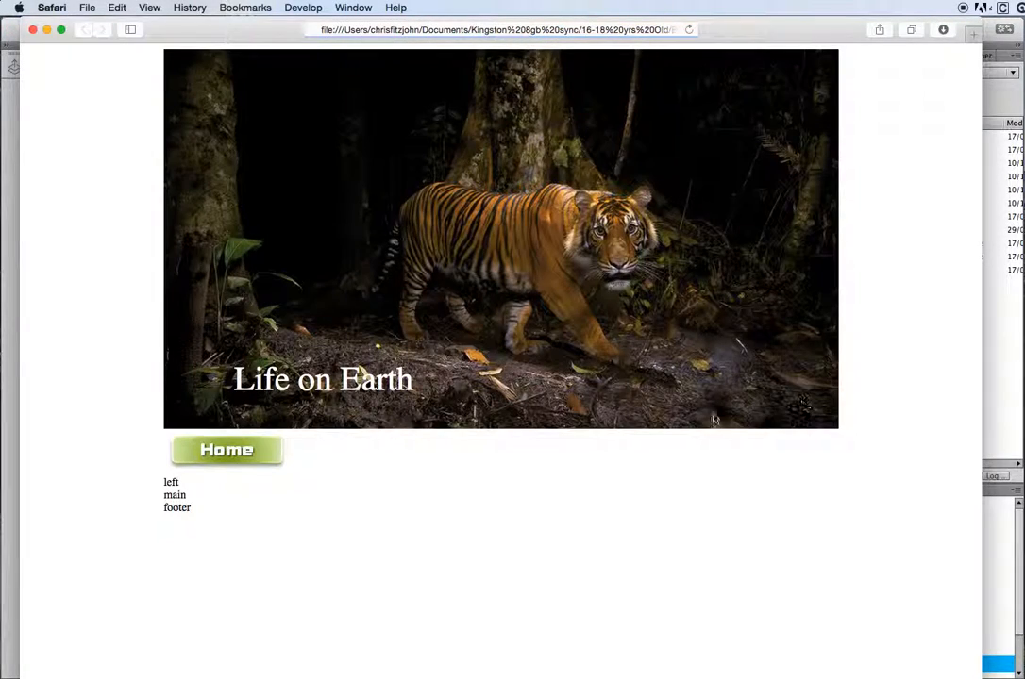
click(34, 31)
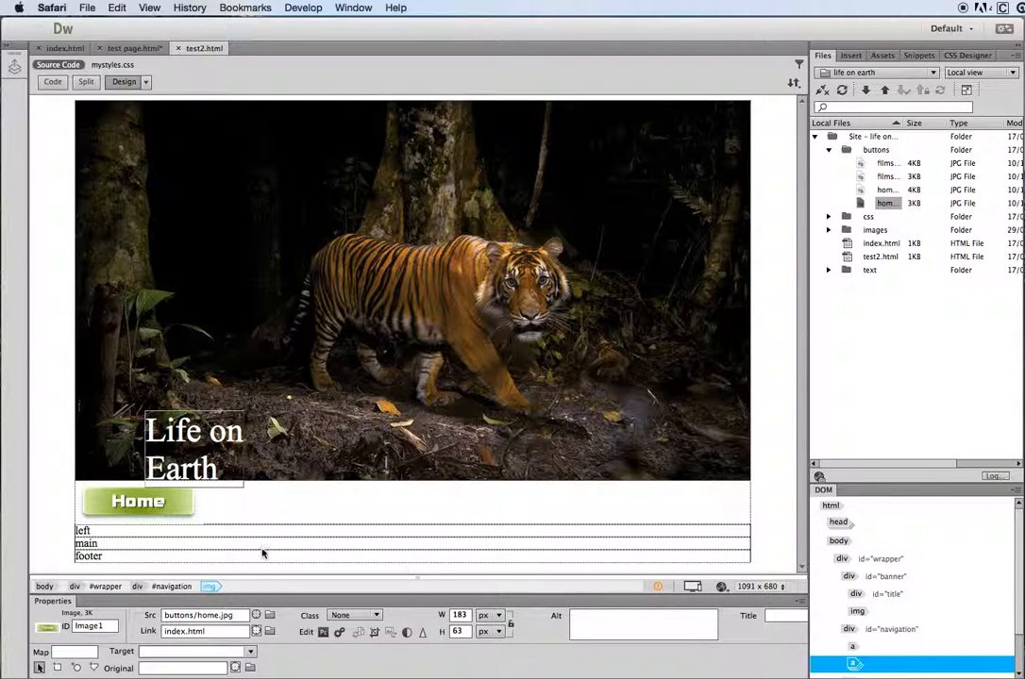
Select the Home button image and switch the page back to Live view.
click(149, 507)
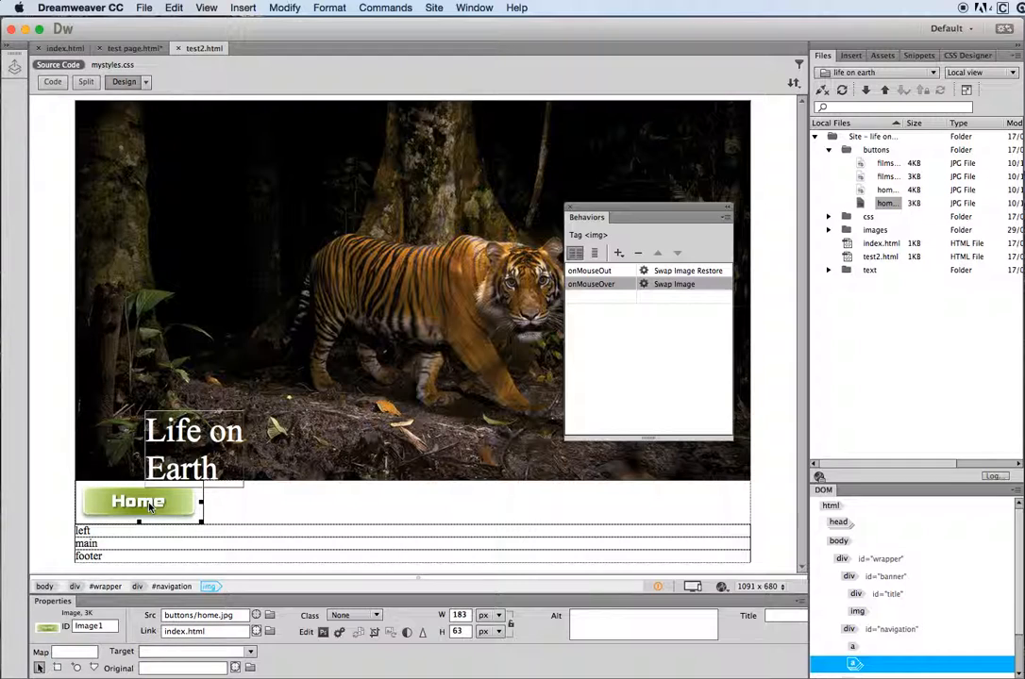
click(145, 82)
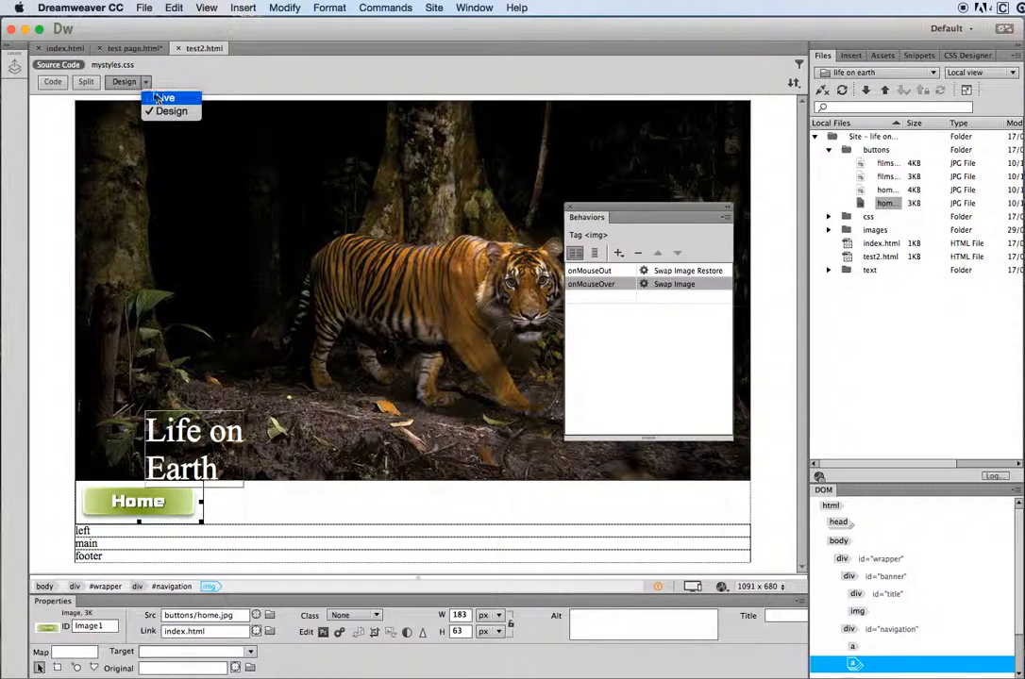
click(163, 98)
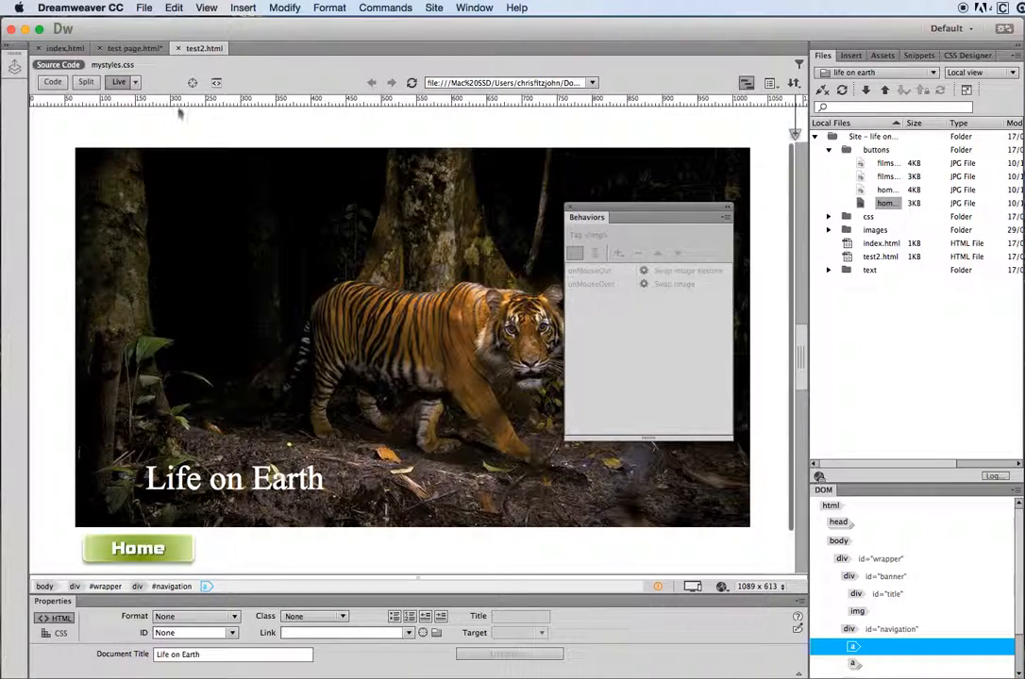
Assign a new class .imgborder to the Home button image, with mystyles.css as its source.
click(175, 556)
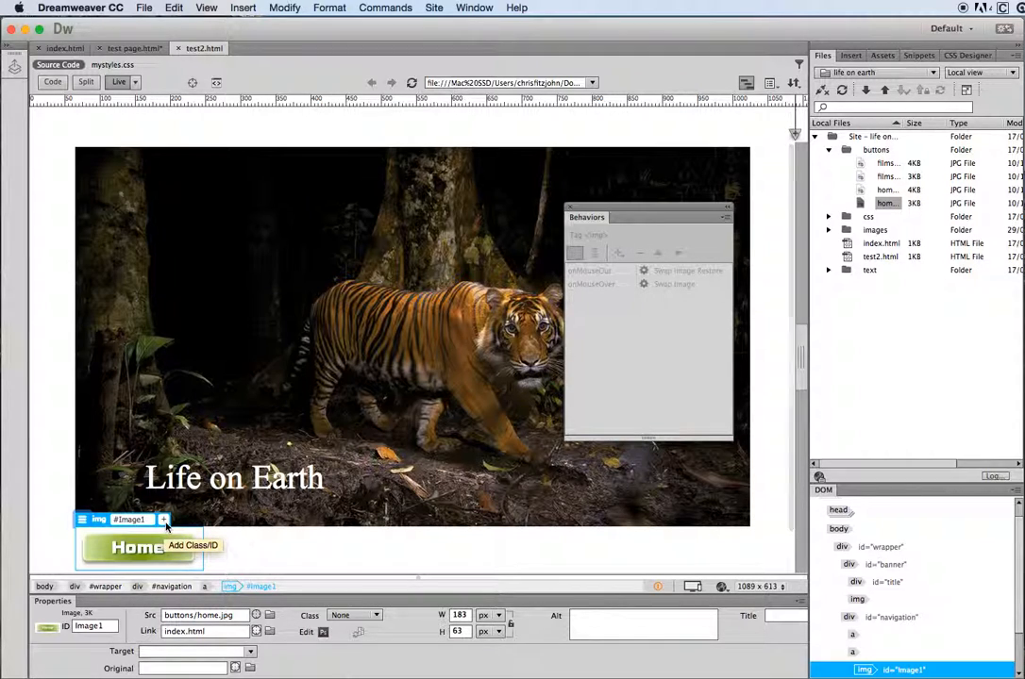
click(164, 520)
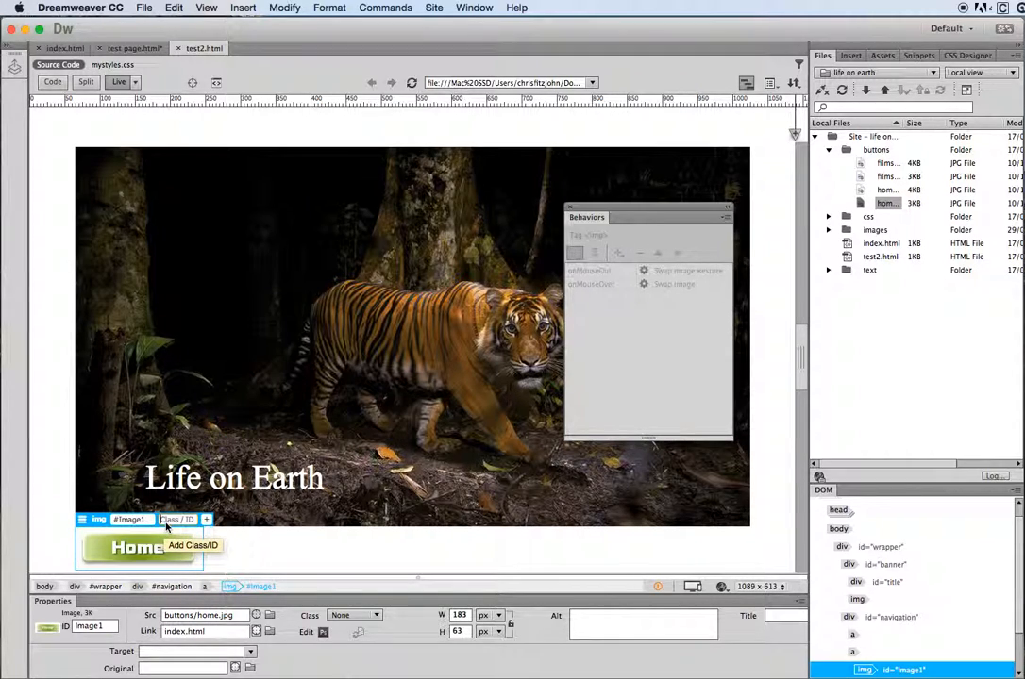
text(.imgbor)
text(der)
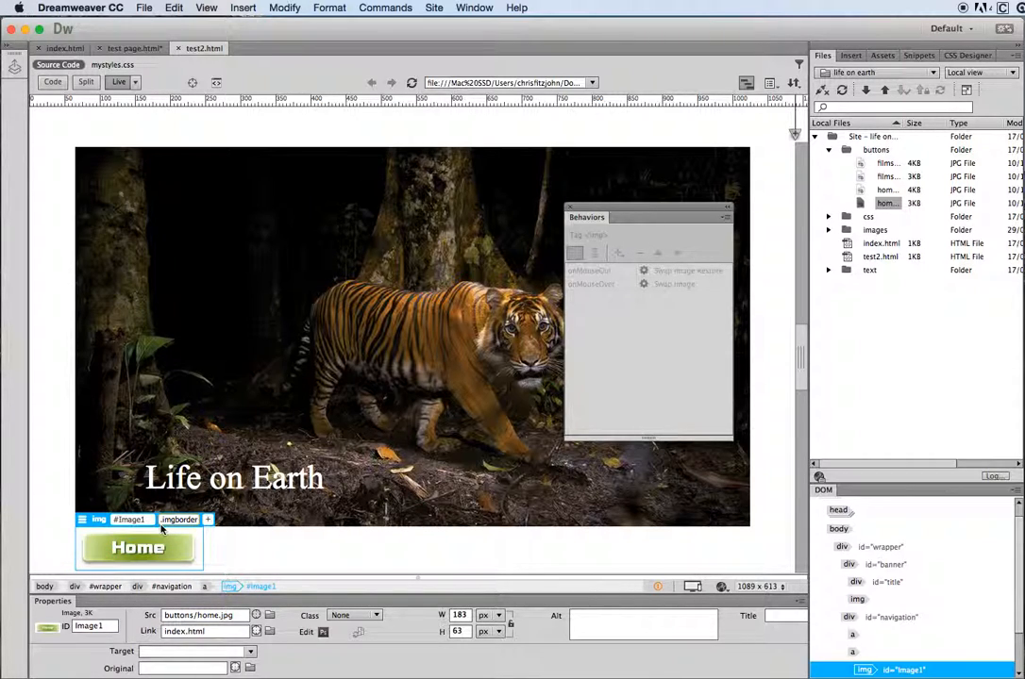
key(Return)
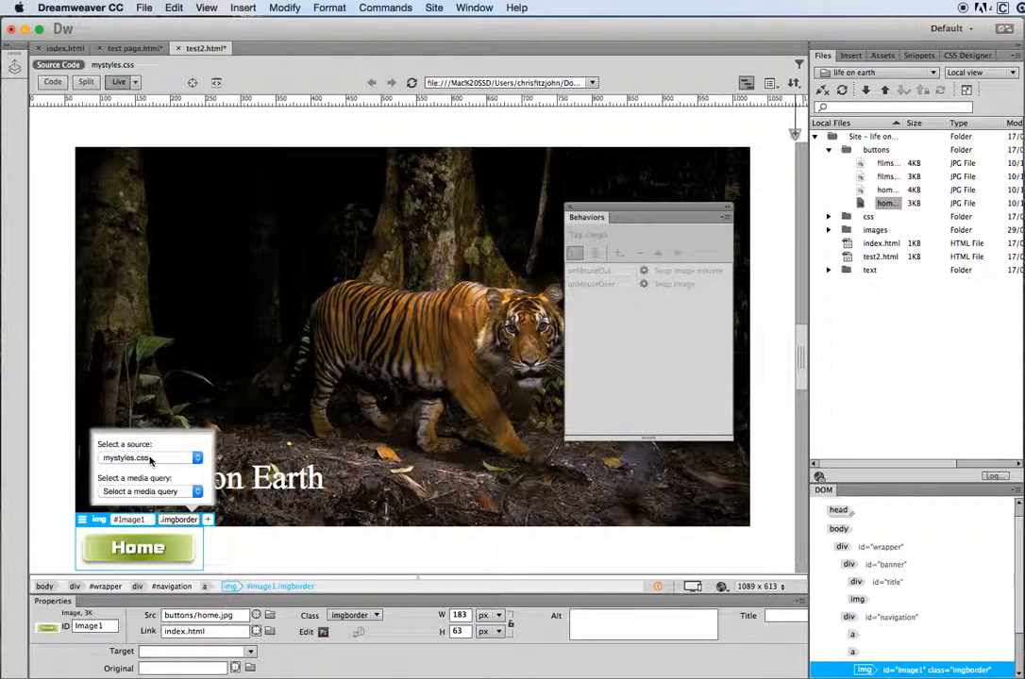
key(Return)
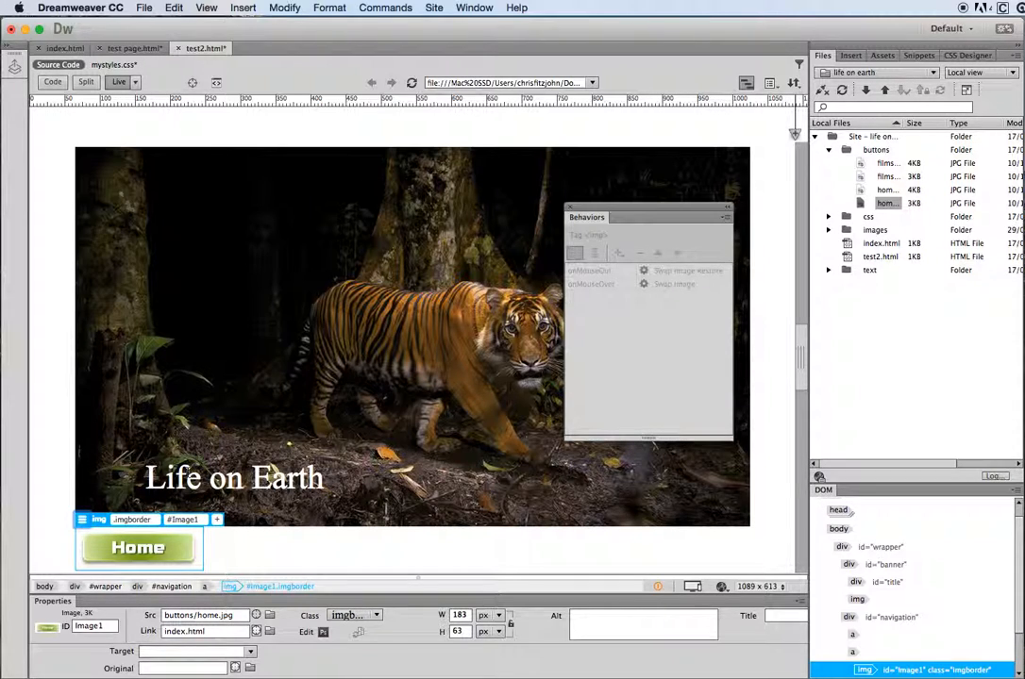
Set the border style of the .imgborder rule in mystyles.css to none.
click(965, 56)
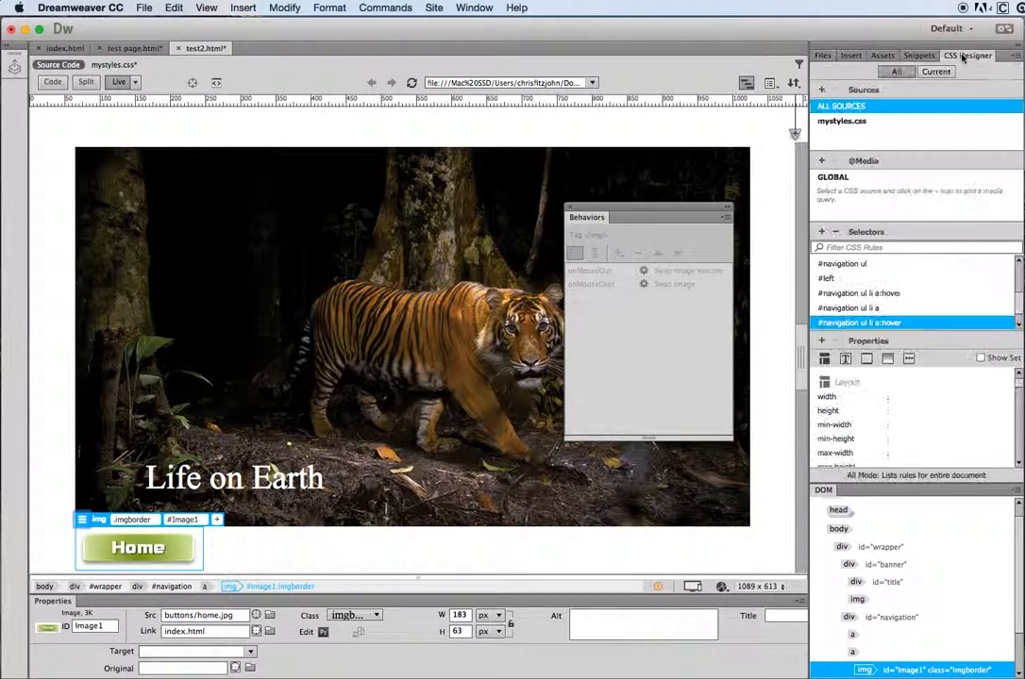
click(843, 121)
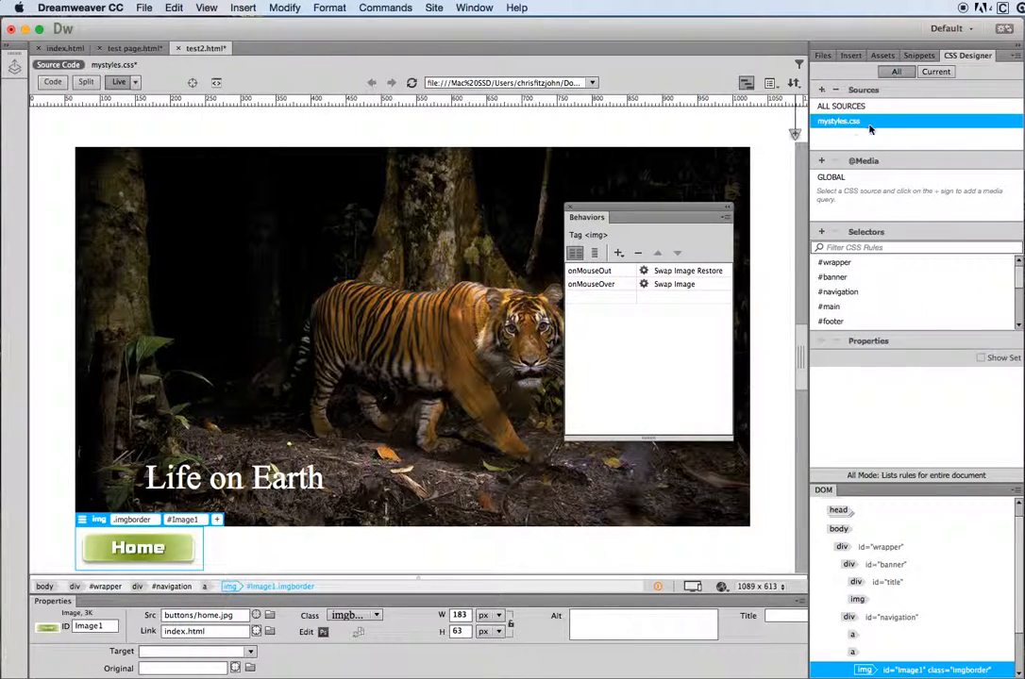
scroll(895, 283, down, 3)
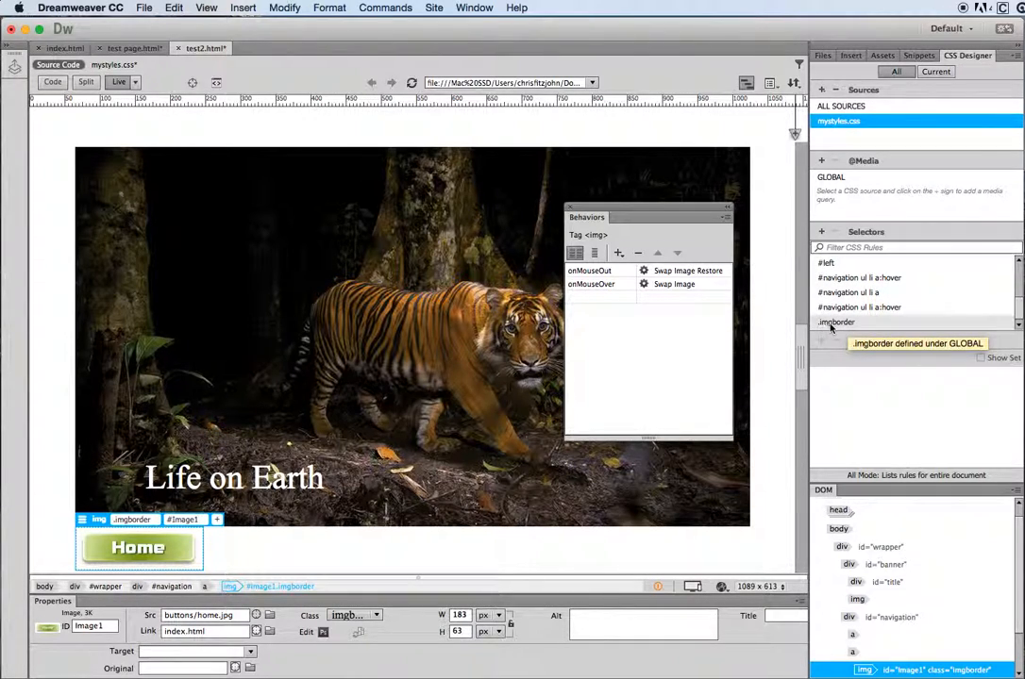
click(841, 326)
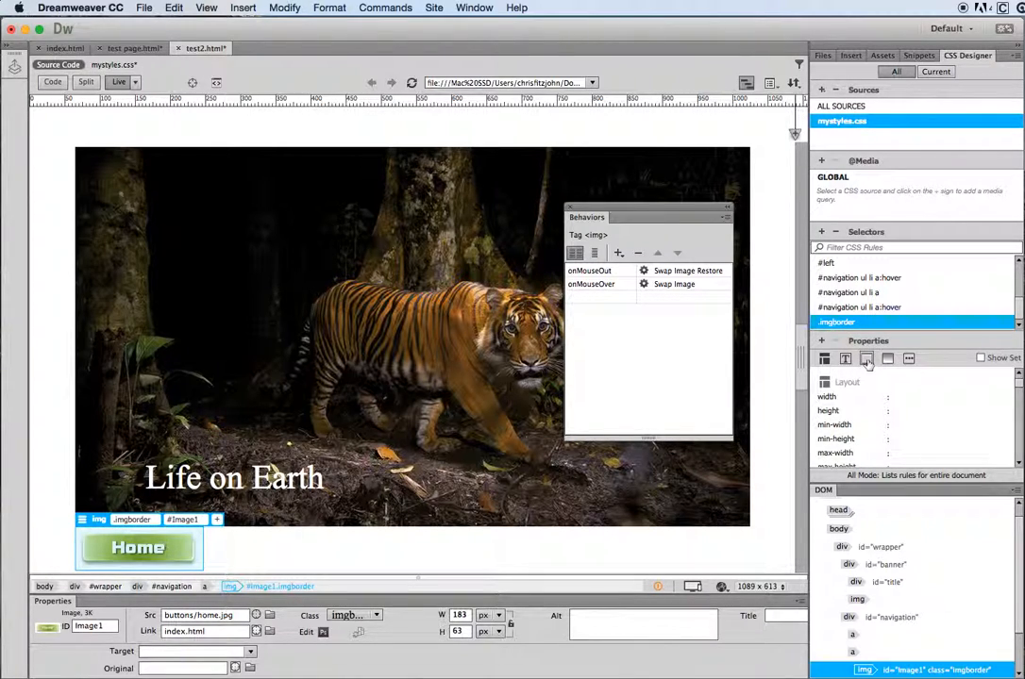
click(866, 358)
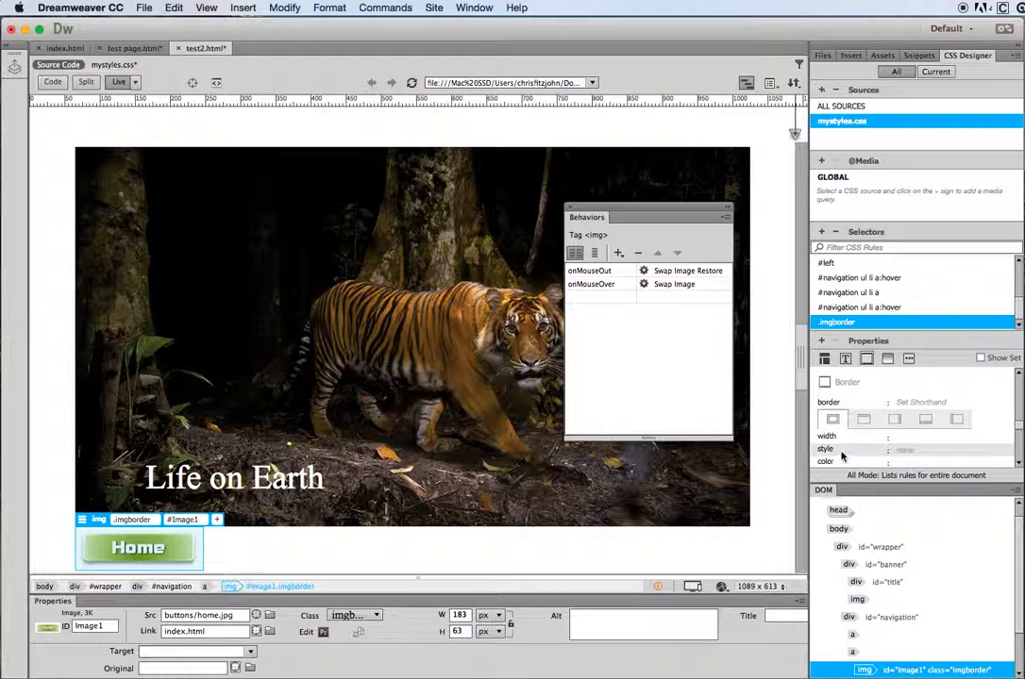
click(908, 452)
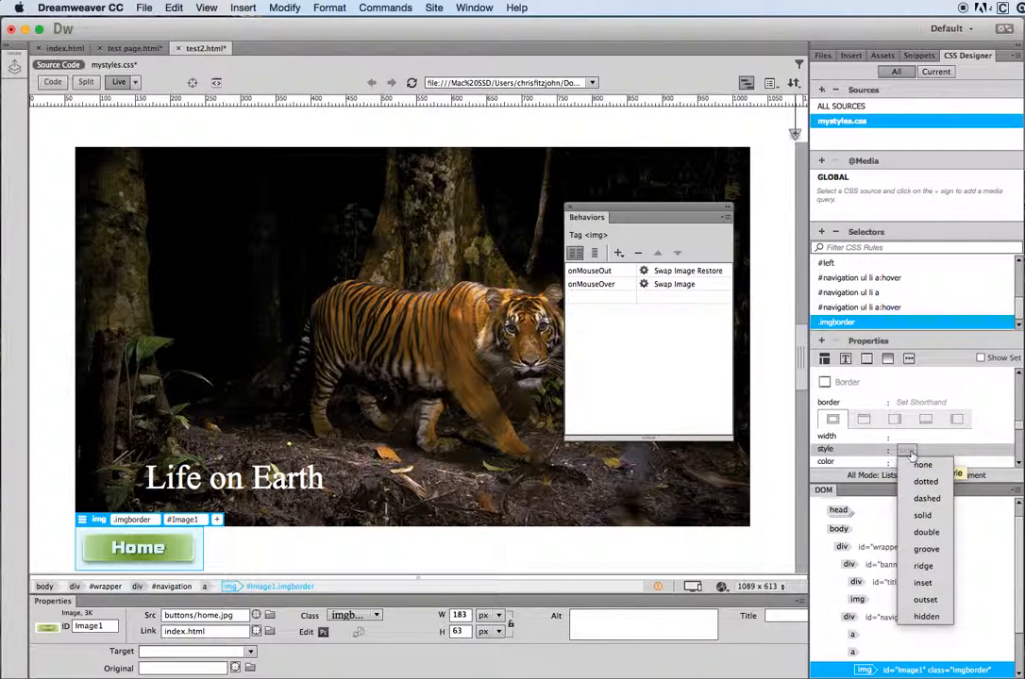
click(922, 466)
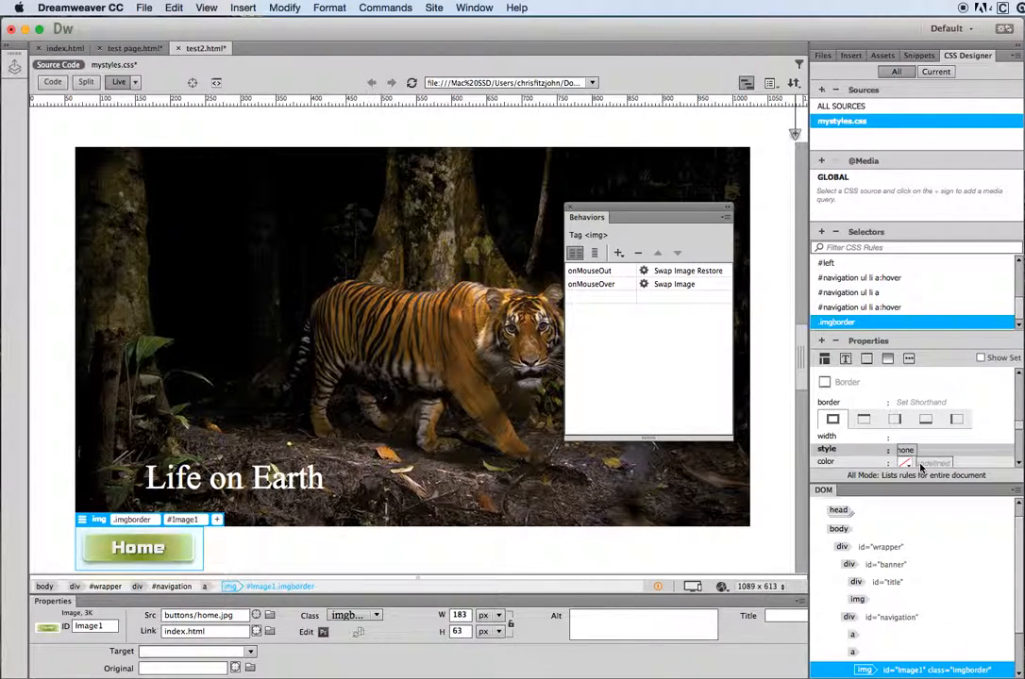
click(576, 548)
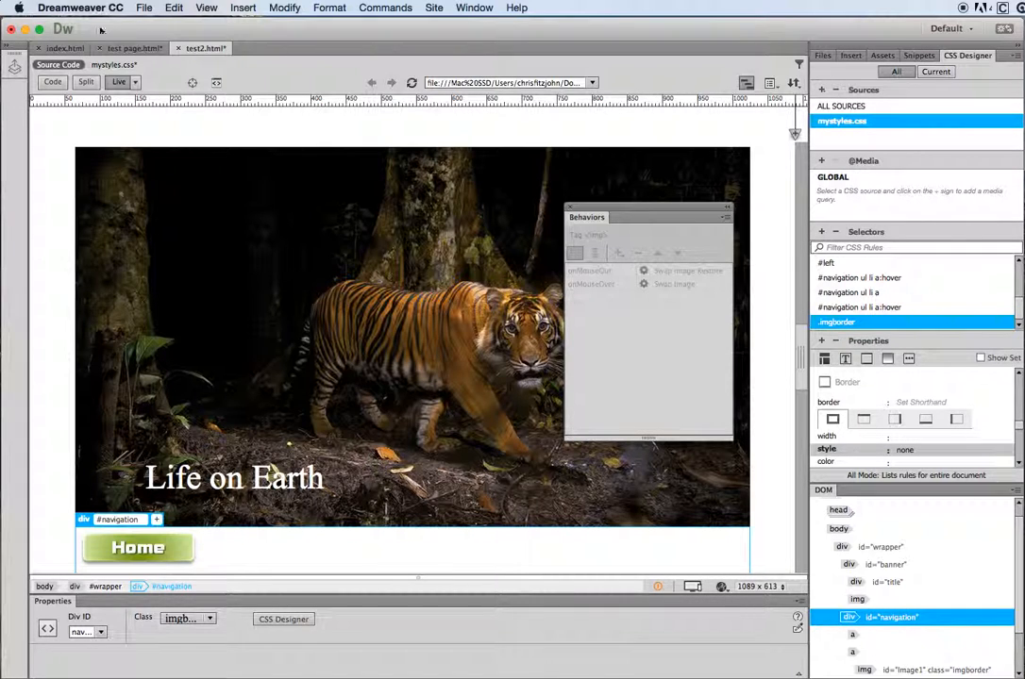
Switch the page to Design view and insert films.jpg from the buttons folder beside the Home button.
click(138, 83)
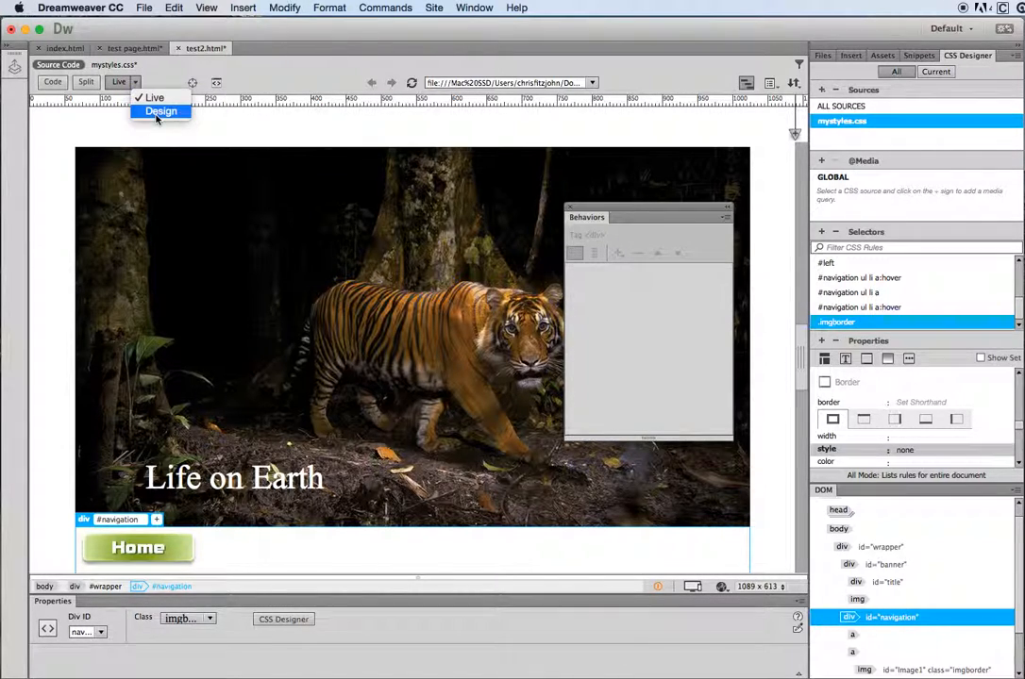
click(157, 111)
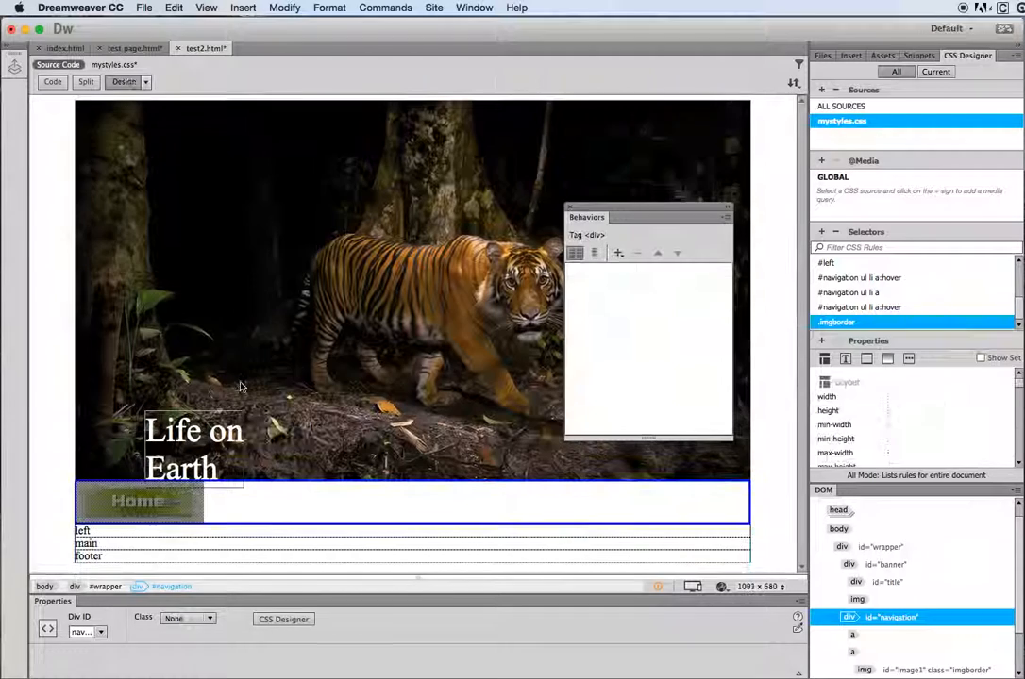
click(253, 509)
click(822, 54)
click(887, 202)
drag(885, 177, 244, 510)
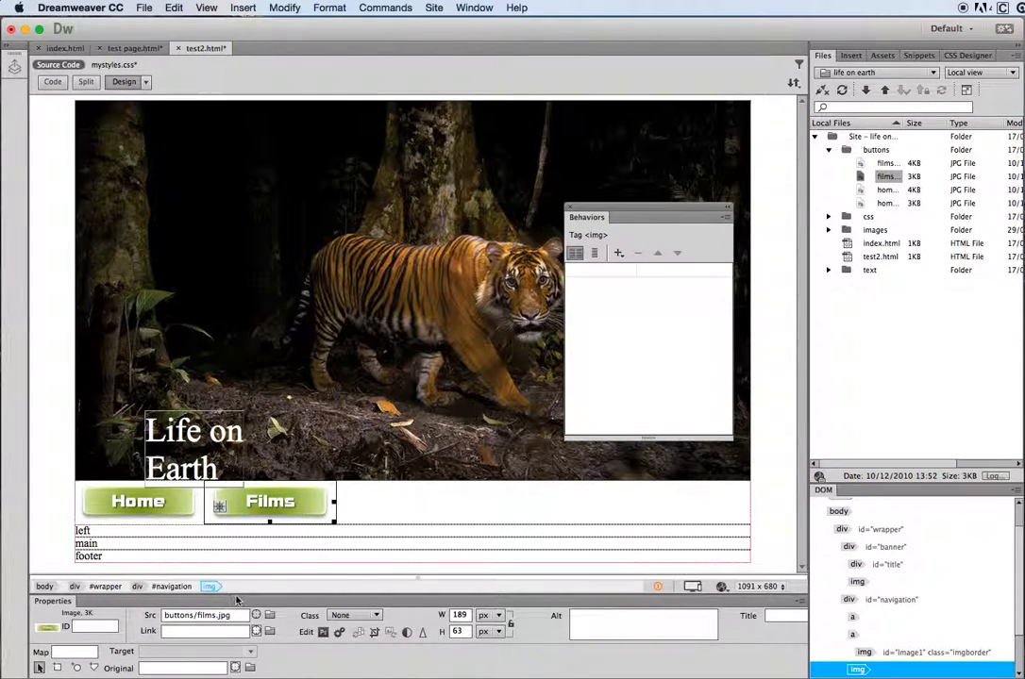
Link the Films button image to films.html.
click(170, 632)
text(fil)
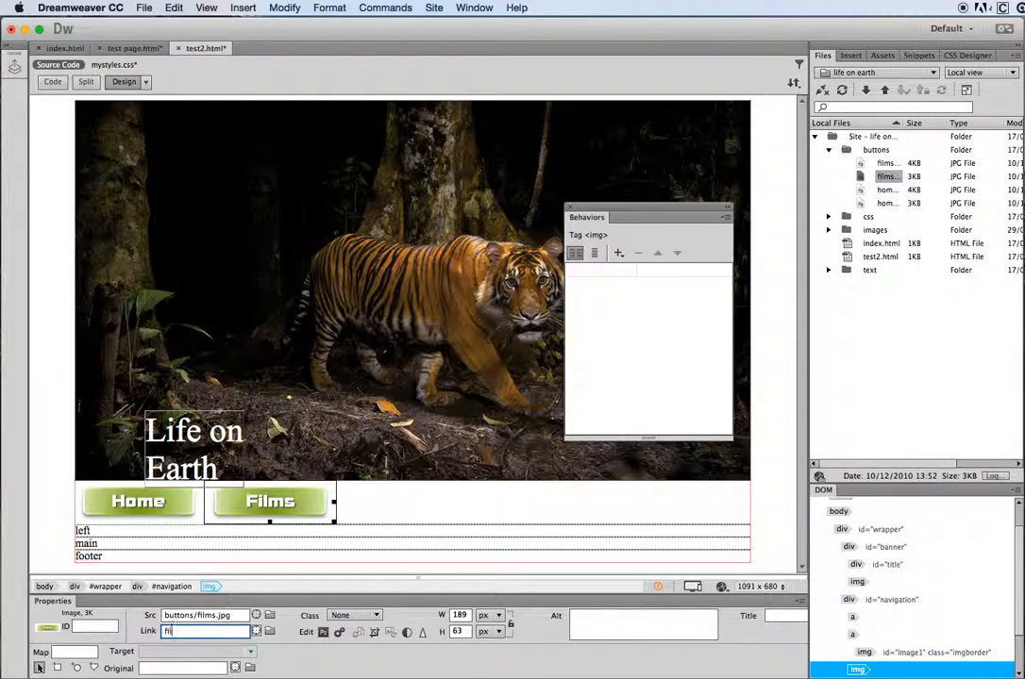
text(ms.html)
Add a Swap Image behavior to the Films button with buttons/films-over.jpg as the replacement source.
click(618, 252)
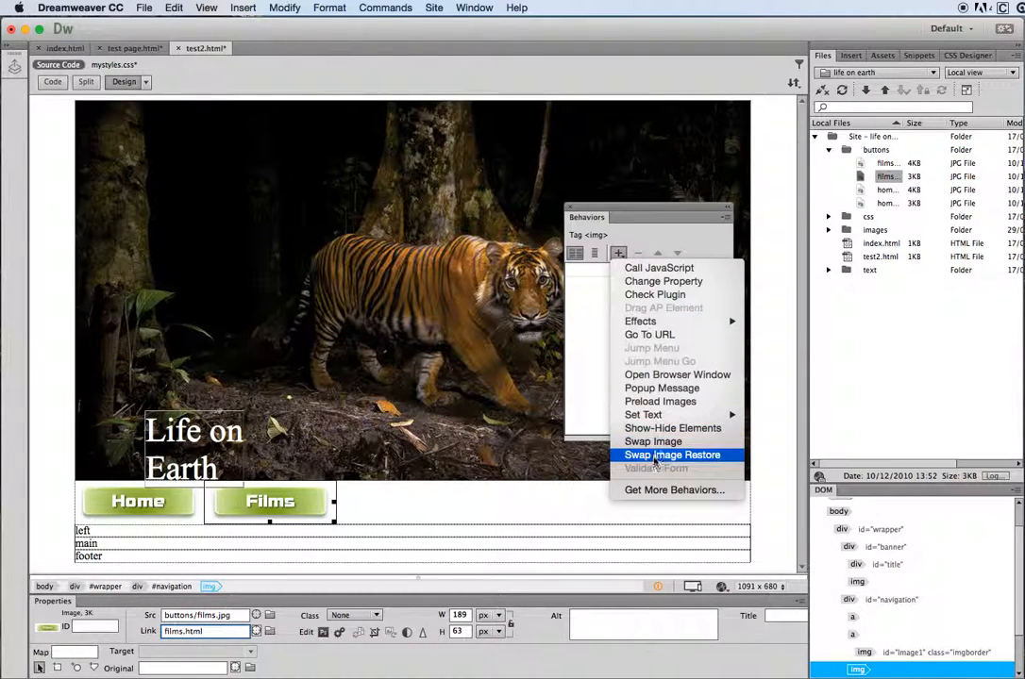
click(653, 442)
click(751, 395)
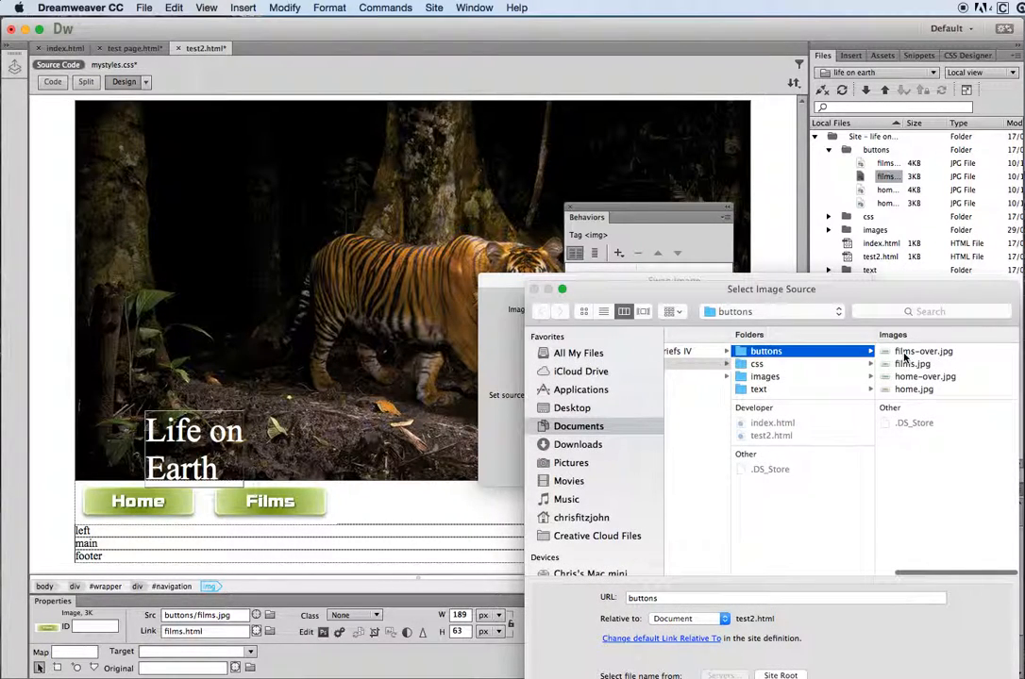
click(906, 352)
drag(857, 292, 682, 202)
click(810, 616)
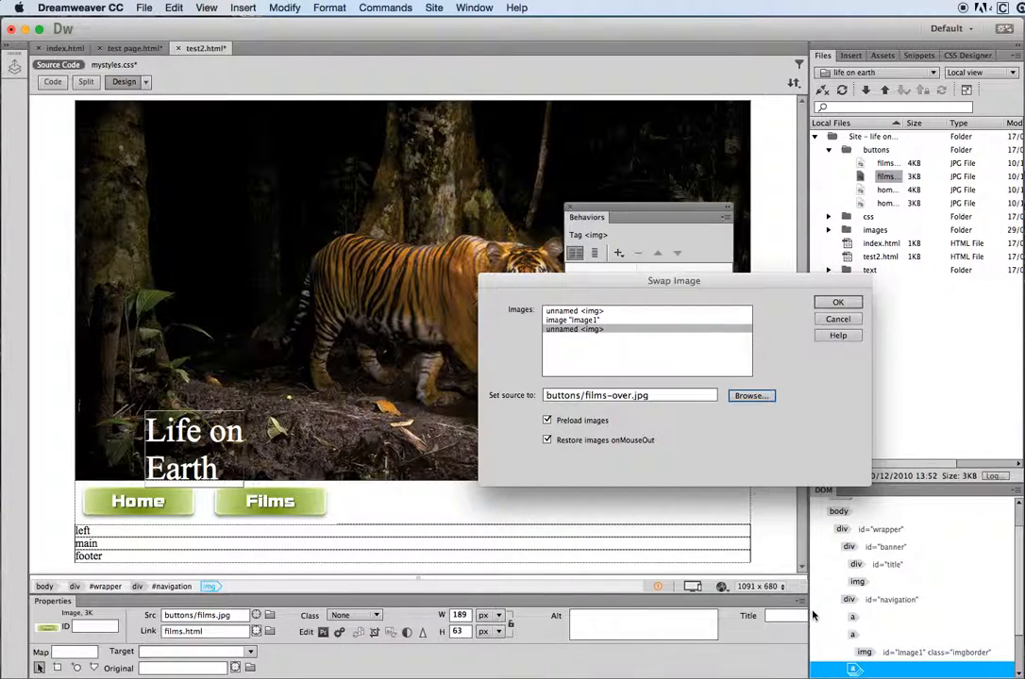
click(838, 304)
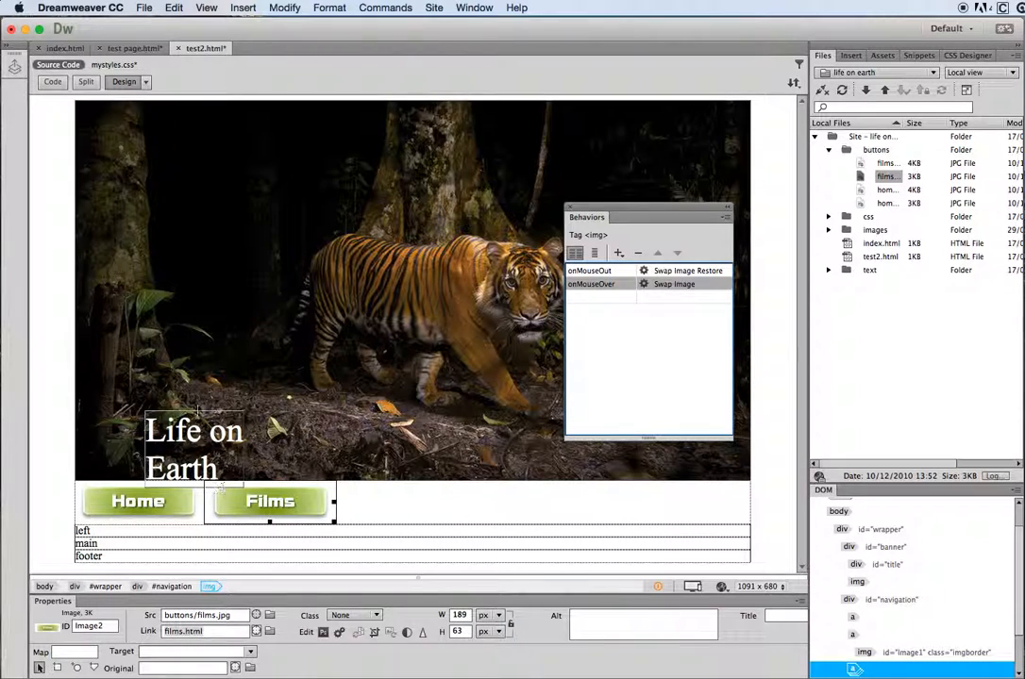
Switch the page to Live view and apply the imgborder class to the Films button image.
click(146, 82)
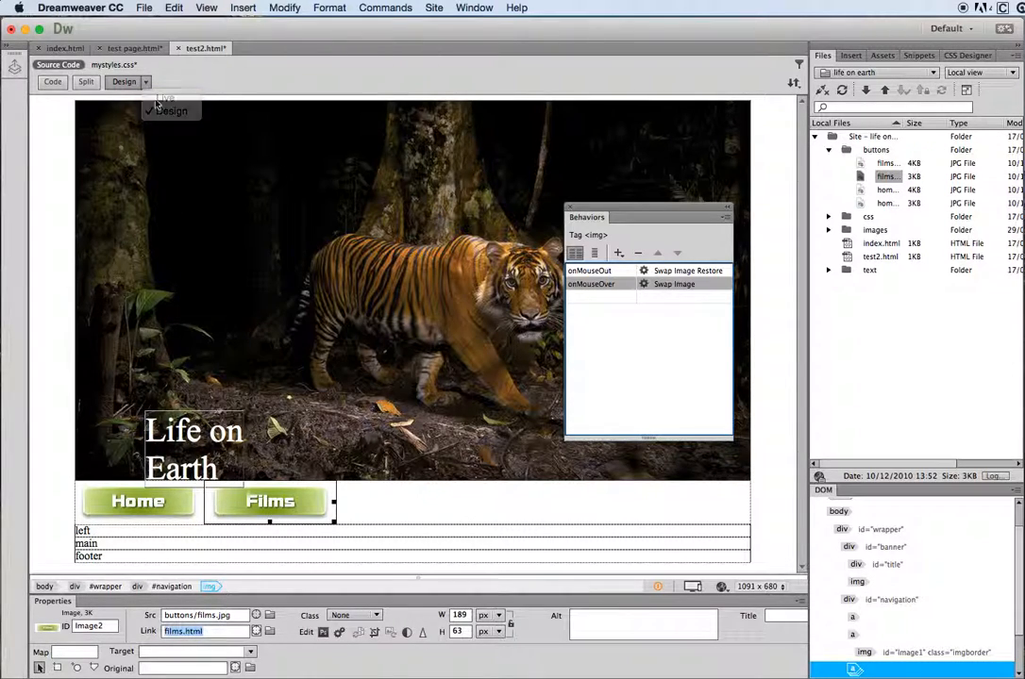
click(162, 98)
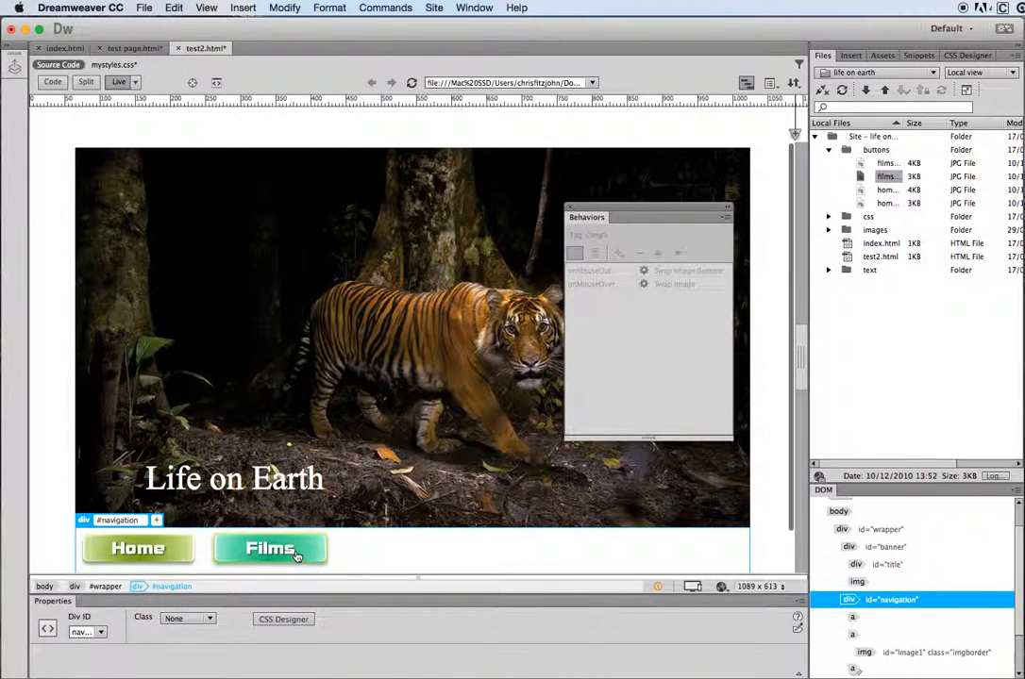
click(295, 556)
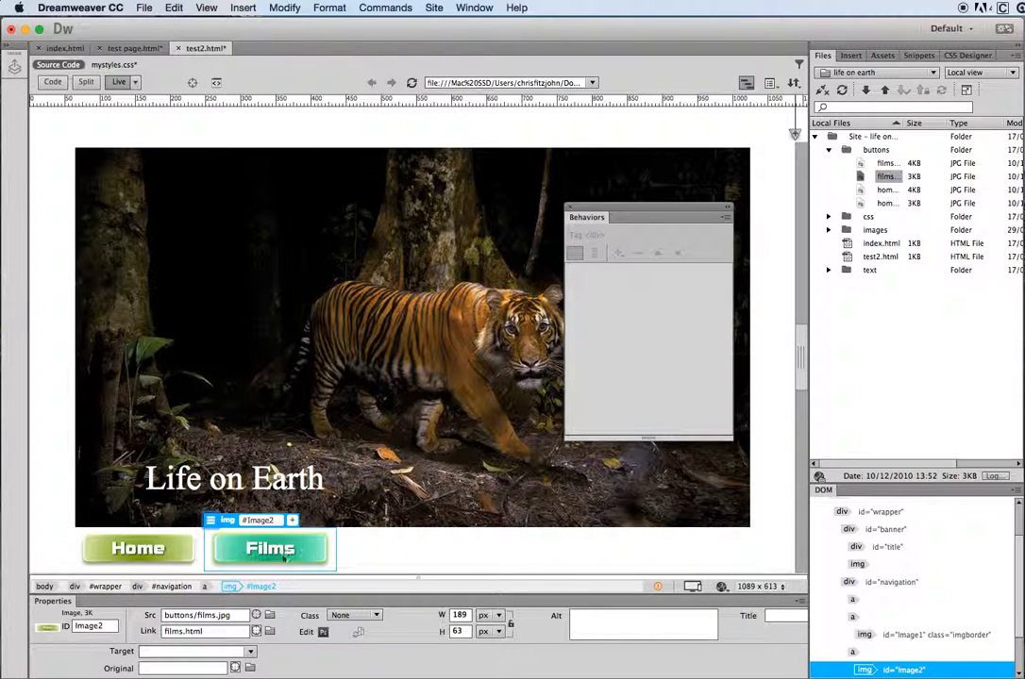
click(376, 616)
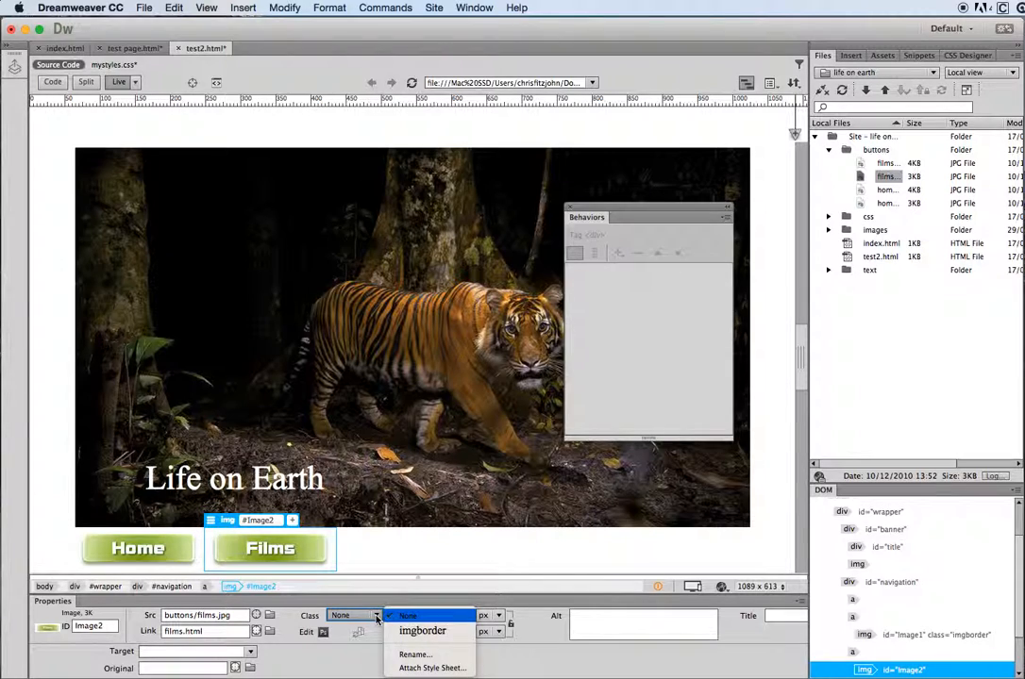
click(421, 633)
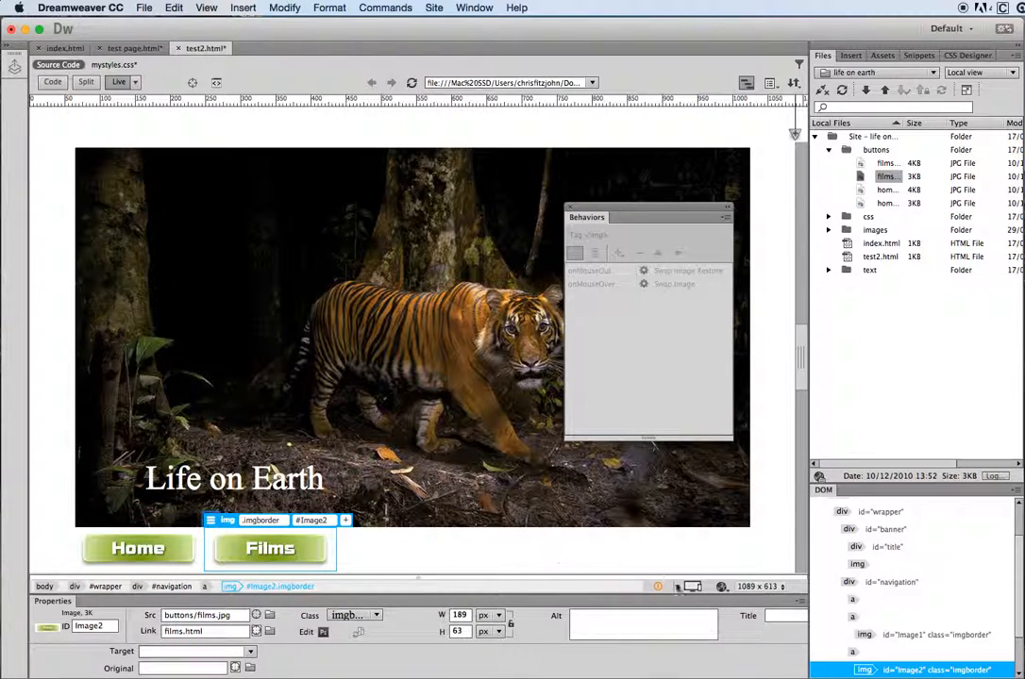
Preview the page with both rollover buttons in Safari, saving the changes to test2.html.
click(722, 586)
click(744, 588)
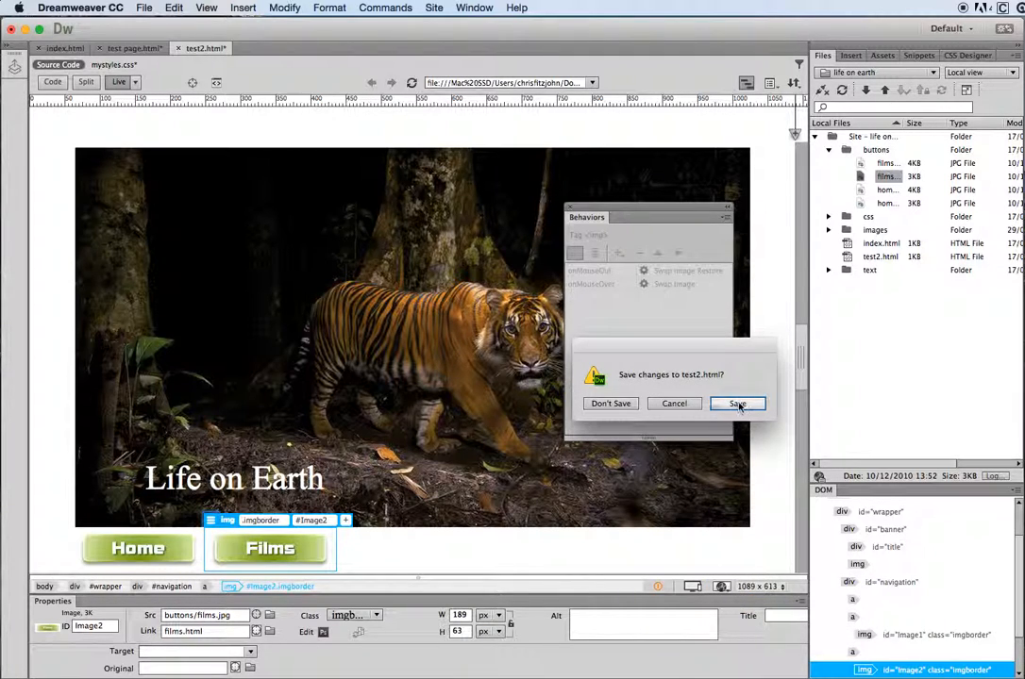
click(736, 403)
click(800, 404)
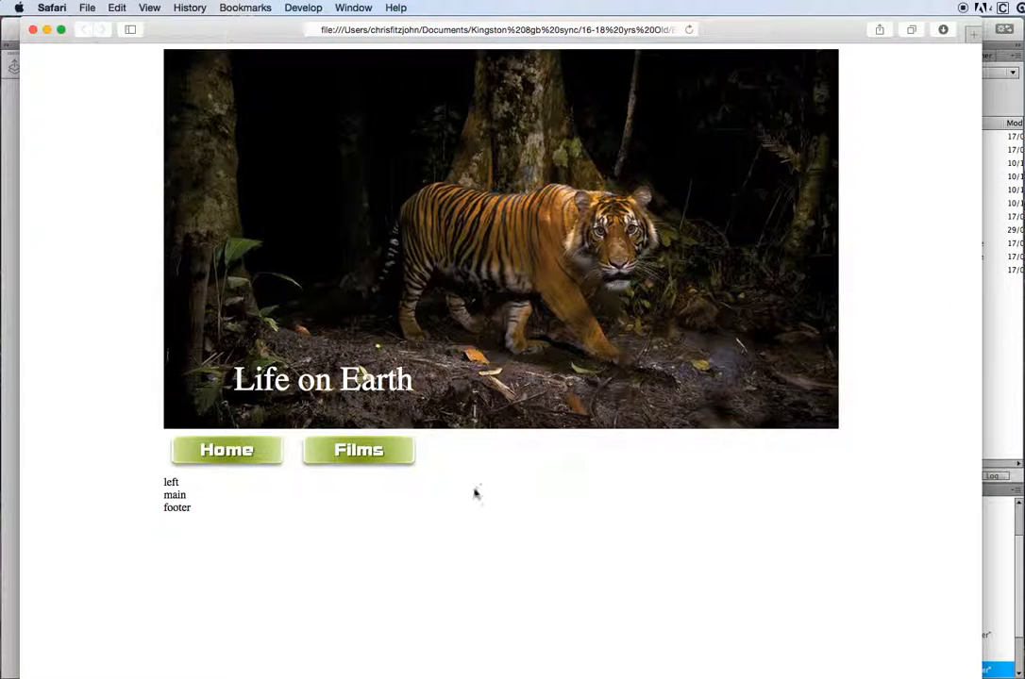